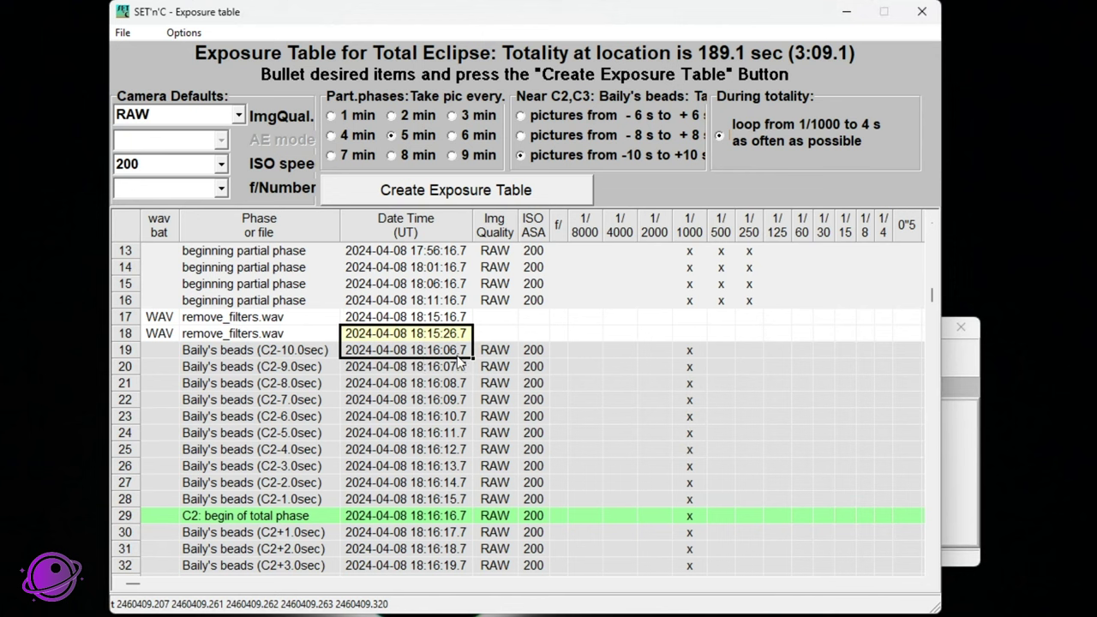
pyautogui.click(452, 352)
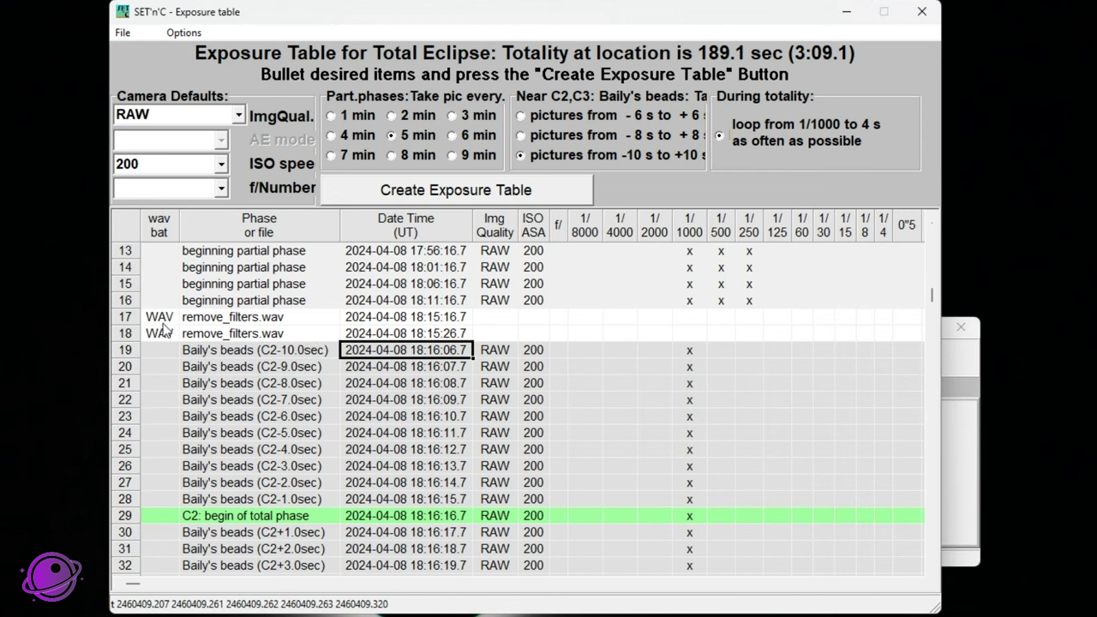
pyautogui.moveTo(166, 339); pyautogui.dragTo(574, 344)
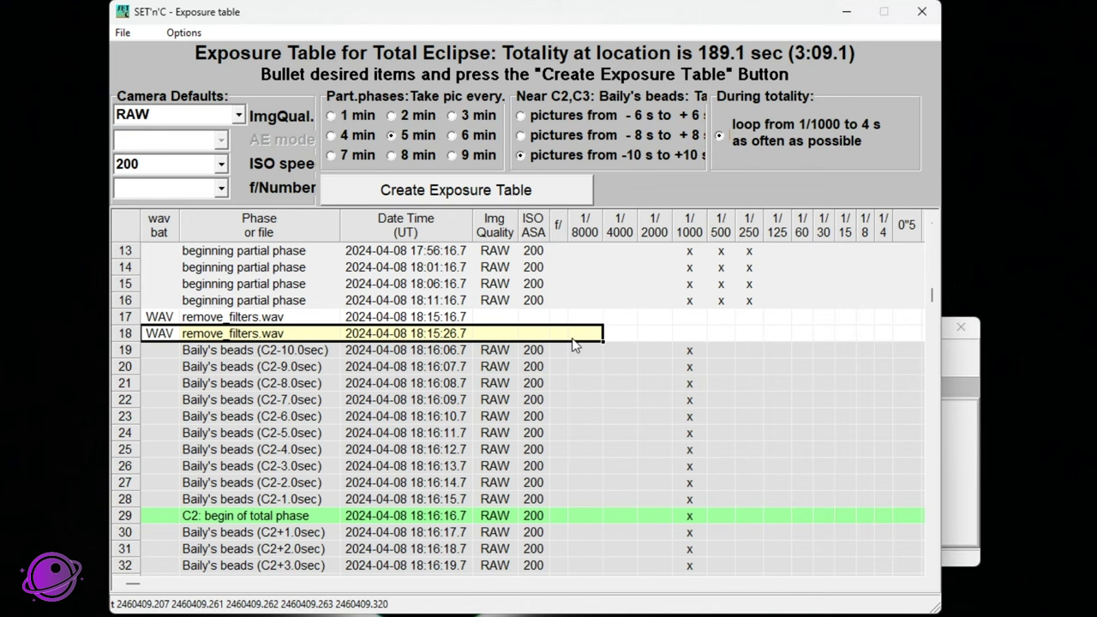
pyautogui.moveTo(272, 303); pyautogui.dragTo(467, 313)
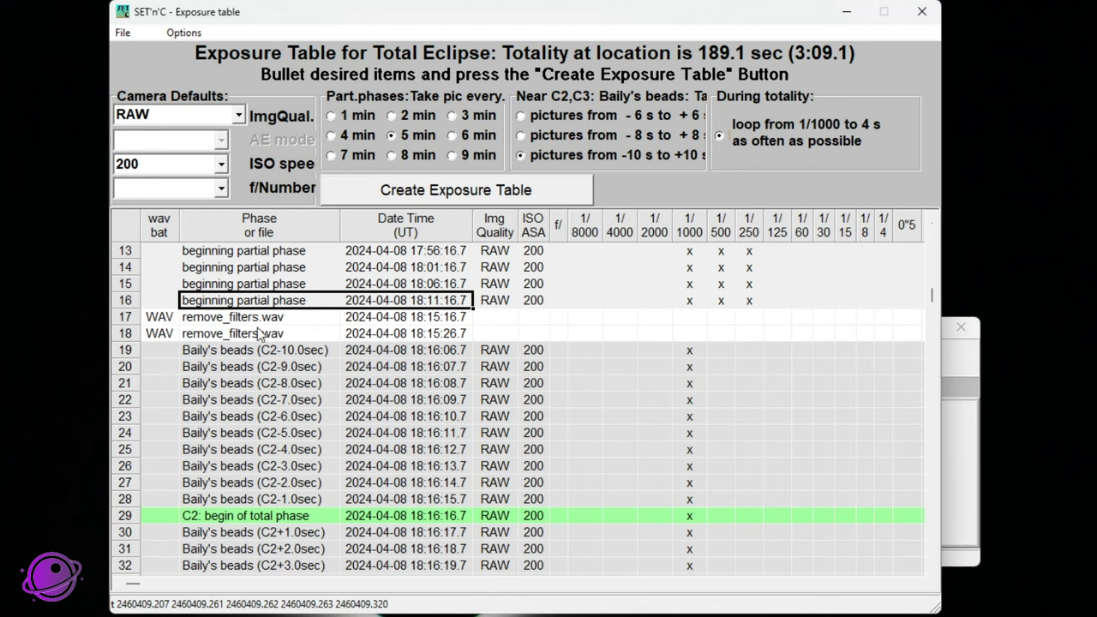
# - Insert three blank lines between the second remove_filters.wav row and the first Baily's beads row
pyautogui.click(131, 350)
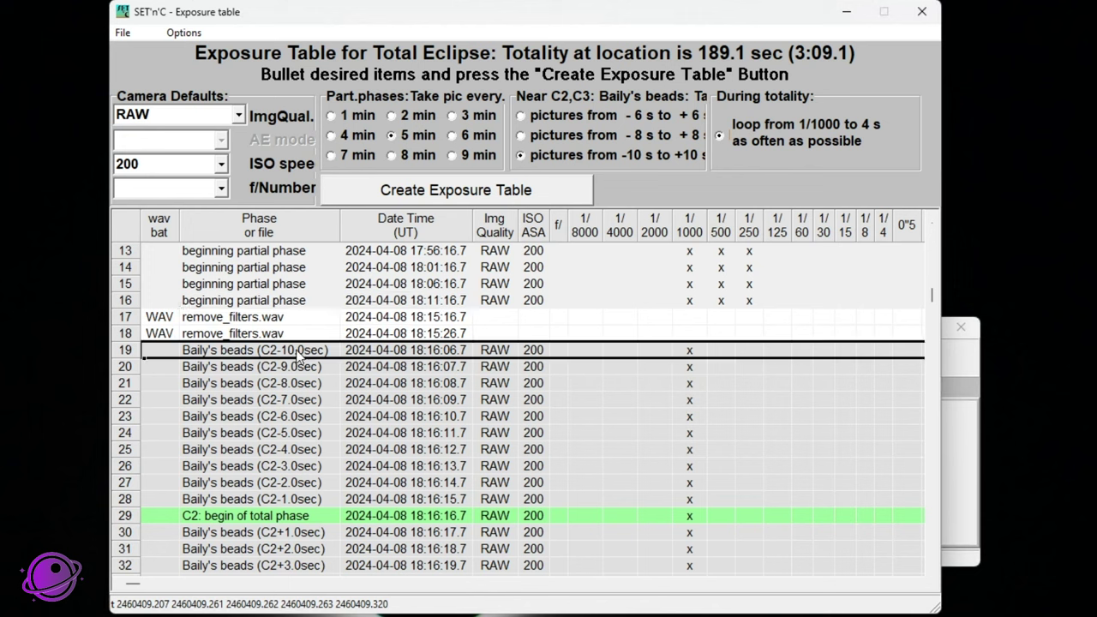
pyautogui.click(126, 333)
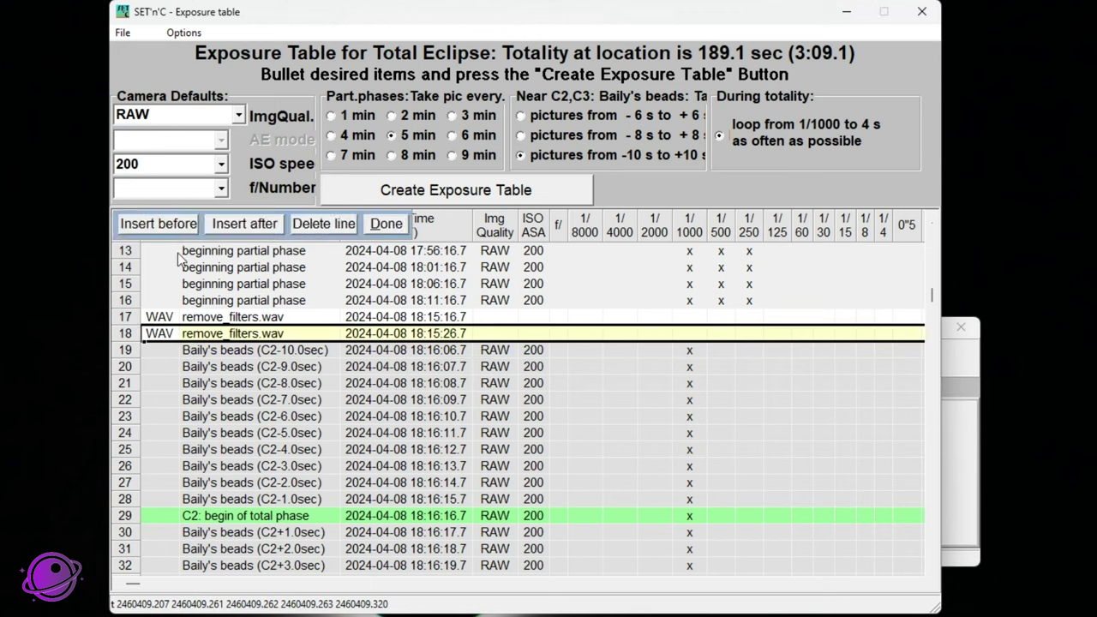
pyautogui.click(235, 347)
pyautogui.click(178, 230)
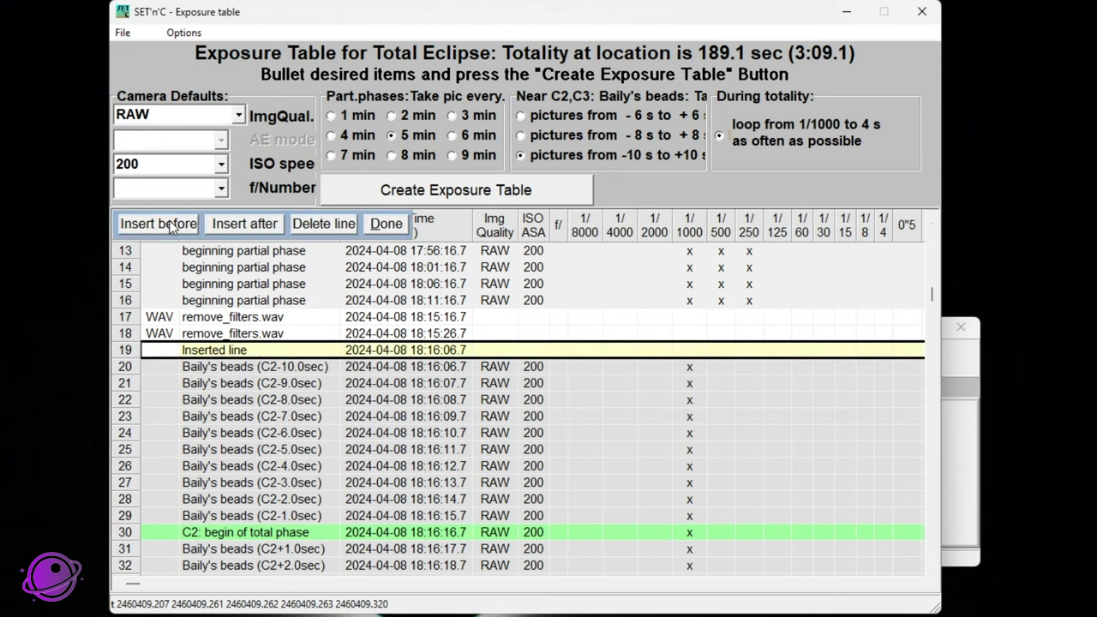
pyautogui.doubleClick(178, 230)
# - Copy the Baily's beads (C2-10.0sec) row over the third inserted line and set the copy's time to 18:16:05.7
pyautogui.click(134, 403)
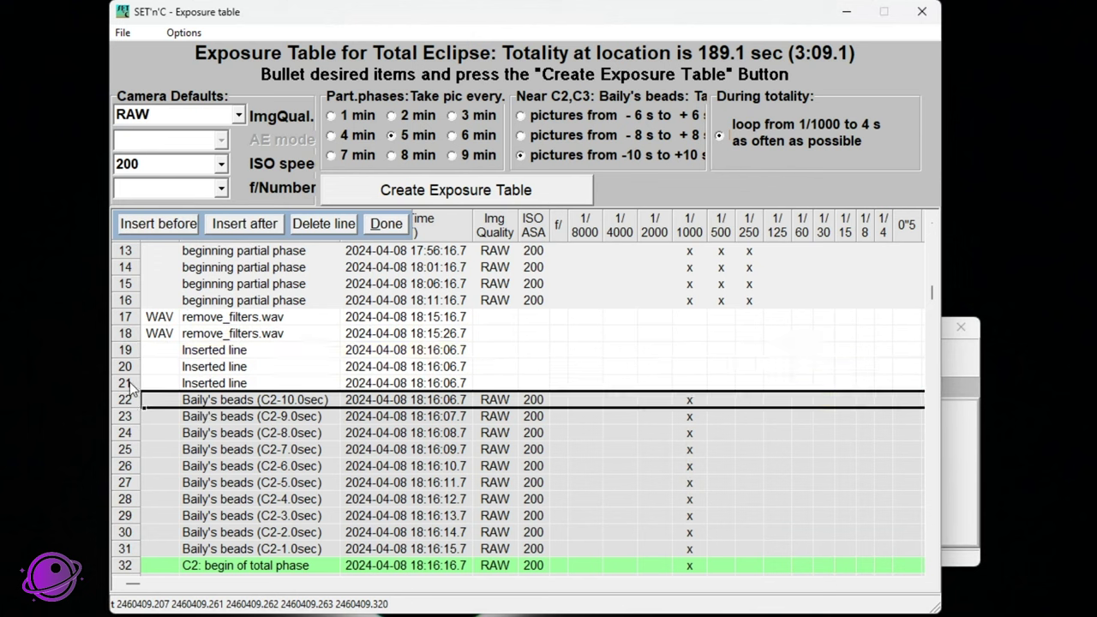
pyautogui.click(130, 384)
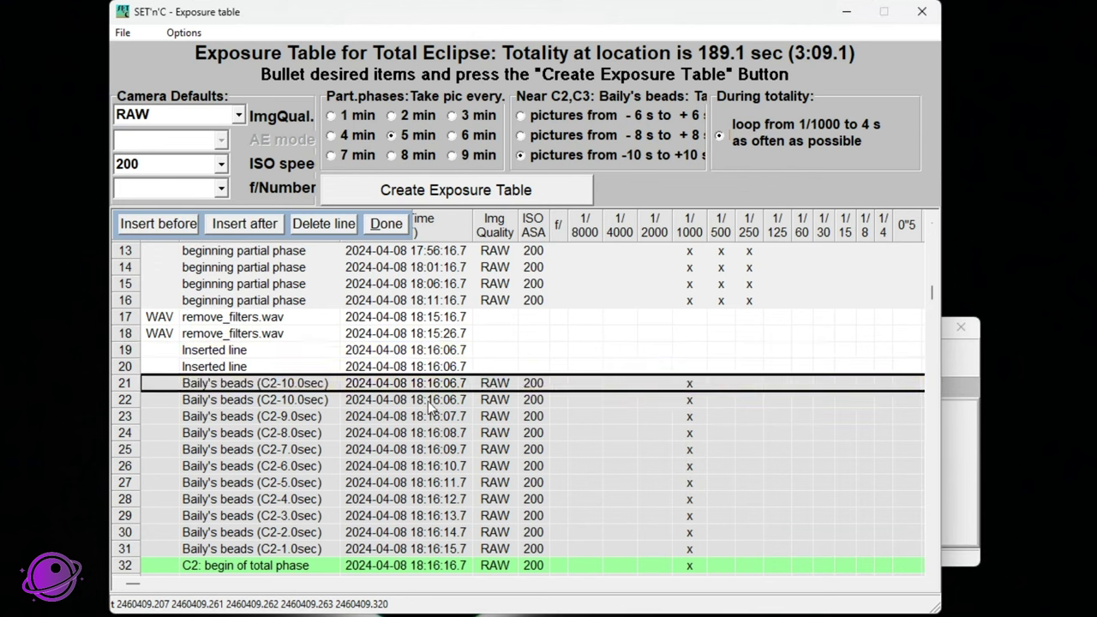
pyautogui.moveTo(443, 387)
pyautogui.mouseDown()
pyautogui.moveTo(451, 440)
pyautogui.moveTo(453, 390)
pyautogui.mouseUp()
pyautogui.doubleClick(454, 384)
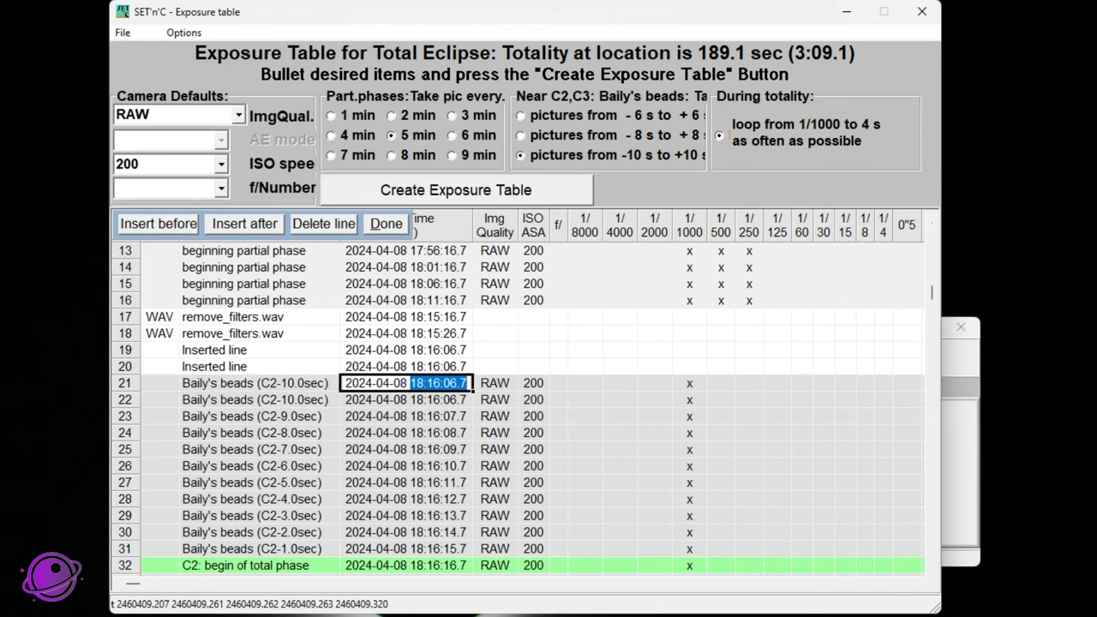
pyautogui.click(459, 383)
pyautogui.press('BackSpace')
pyautogui.write('5')
pyautogui.press('Return')
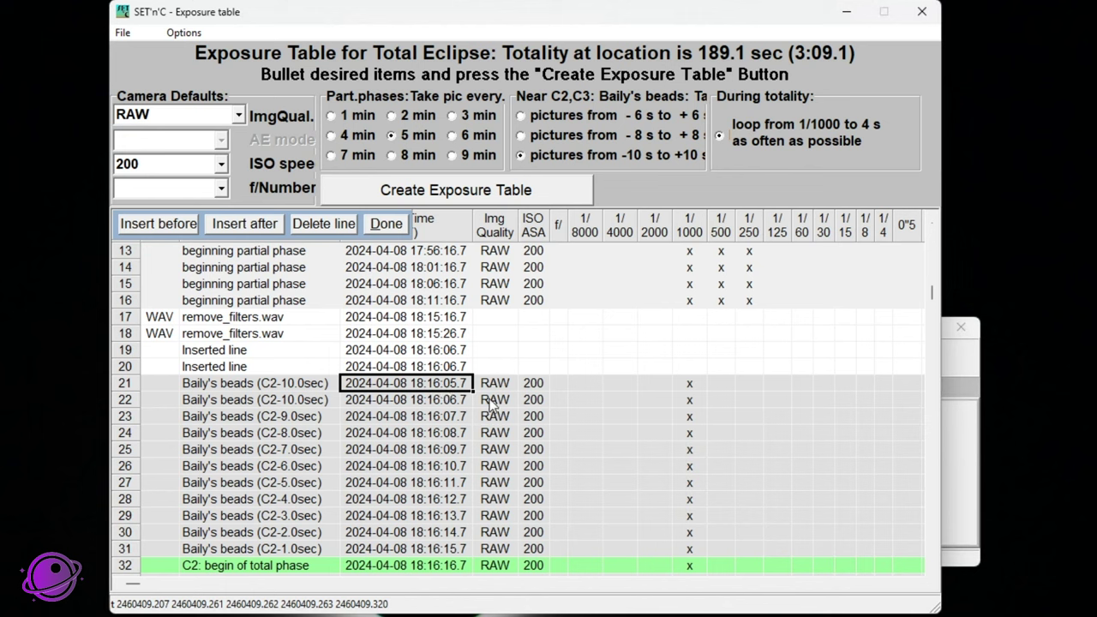
pyautogui.moveTo(429, 370)
pyautogui.mouseDown()
pyautogui.moveTo(426, 309)
pyautogui.moveTo(425, 358)
pyautogui.mouseUp()
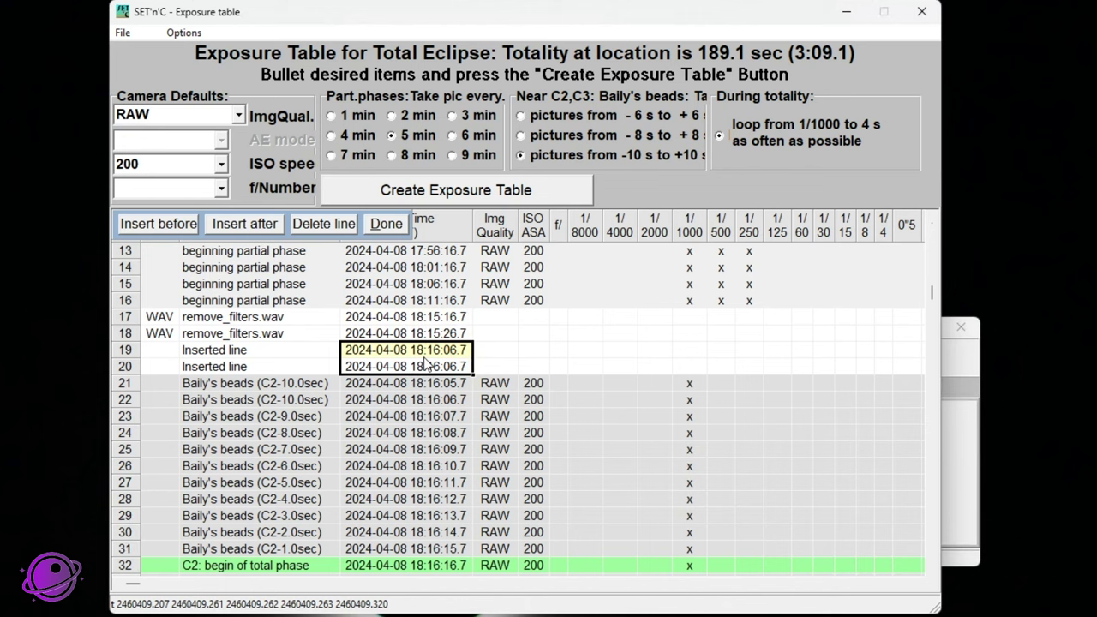
pyautogui.click(131, 387)
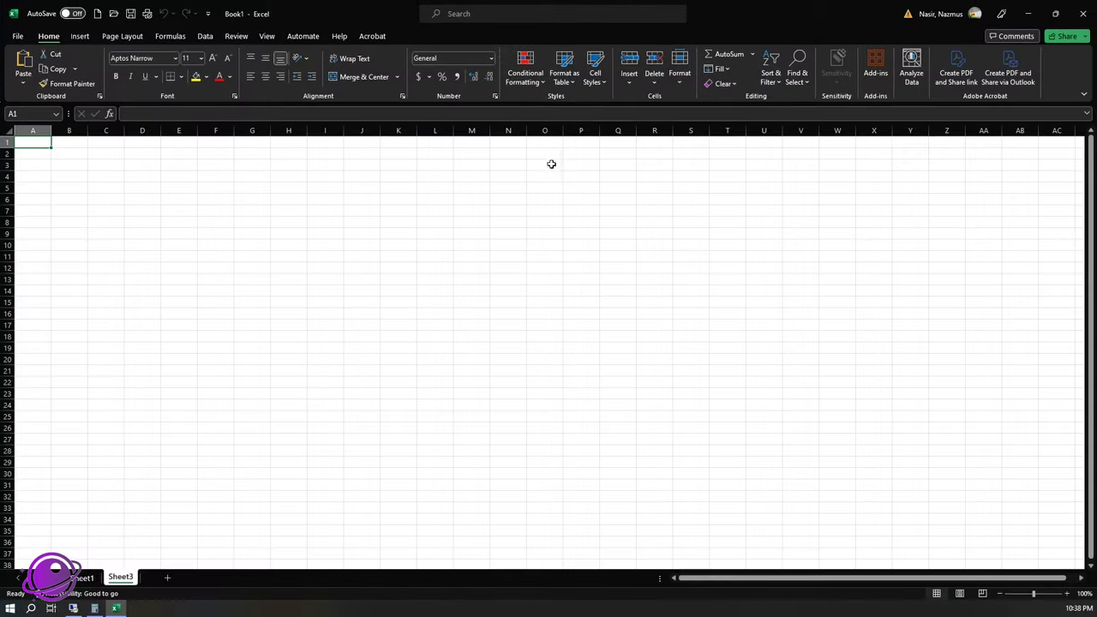
# - Switch to the Excel workbook and format columns A and B of Sheet3 as Text
pyautogui.keyDown('ctrl'); pyautogui.scroll(5, 98, 200); pyautogui.keyUp('ctrl')
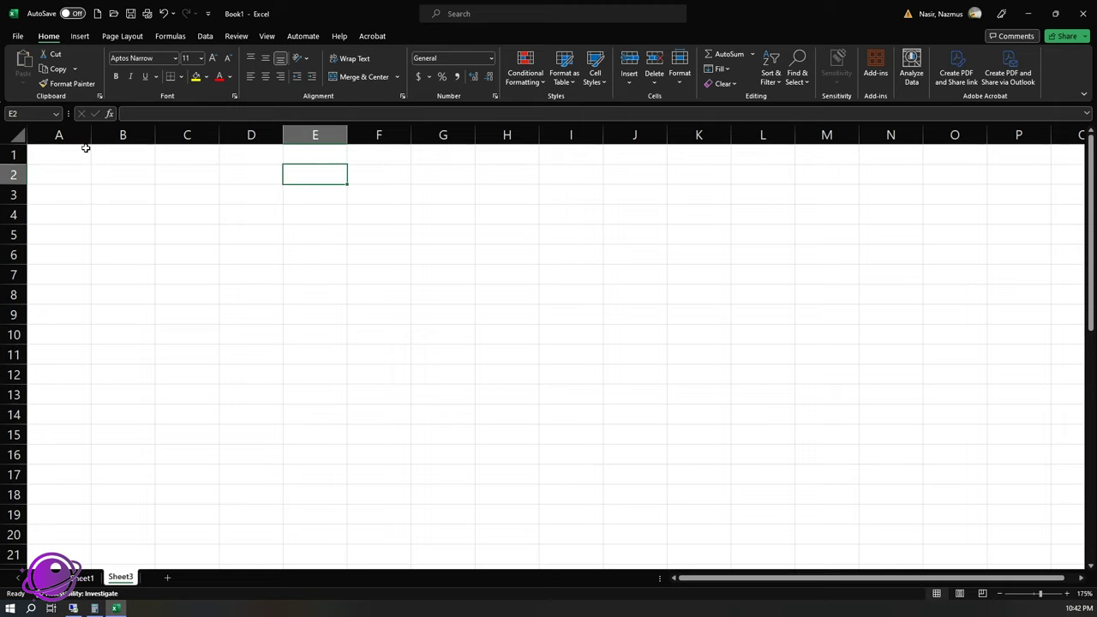
pyautogui.click(85, 148)
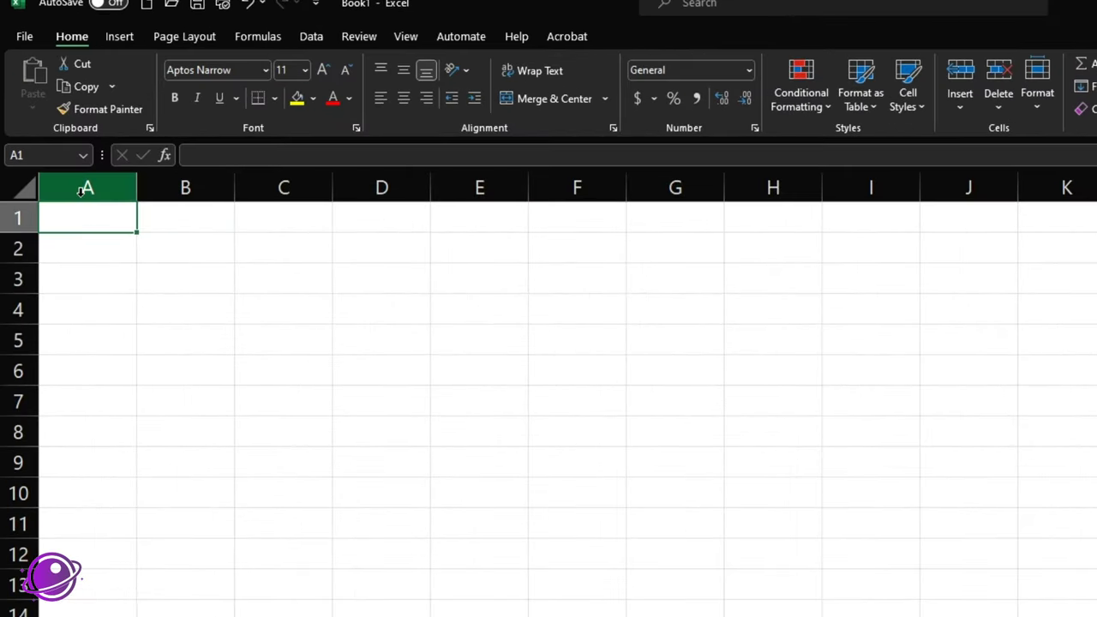
pyautogui.click(68, 133)
pyautogui.moveTo(103, 185); pyautogui.dragTo(203, 186)
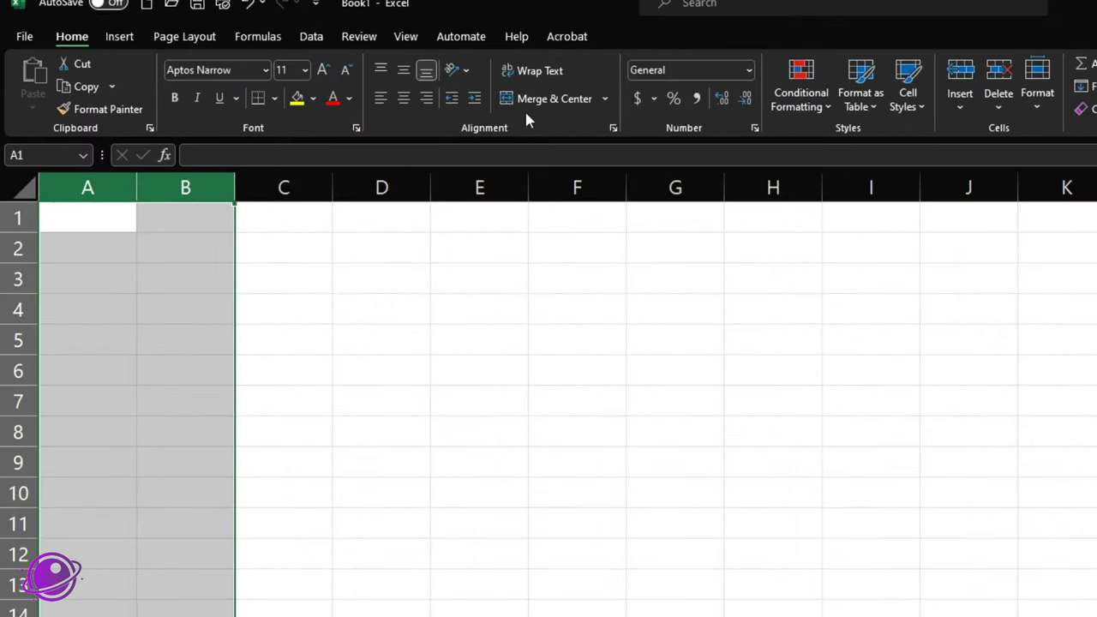
pyautogui.click(742, 71)
pyautogui.click(735, 527)
# - Copy row 18's date and time from the exposure table into cell A1 of Sheet3 and fit column A to it
pyautogui.click(121, 222)
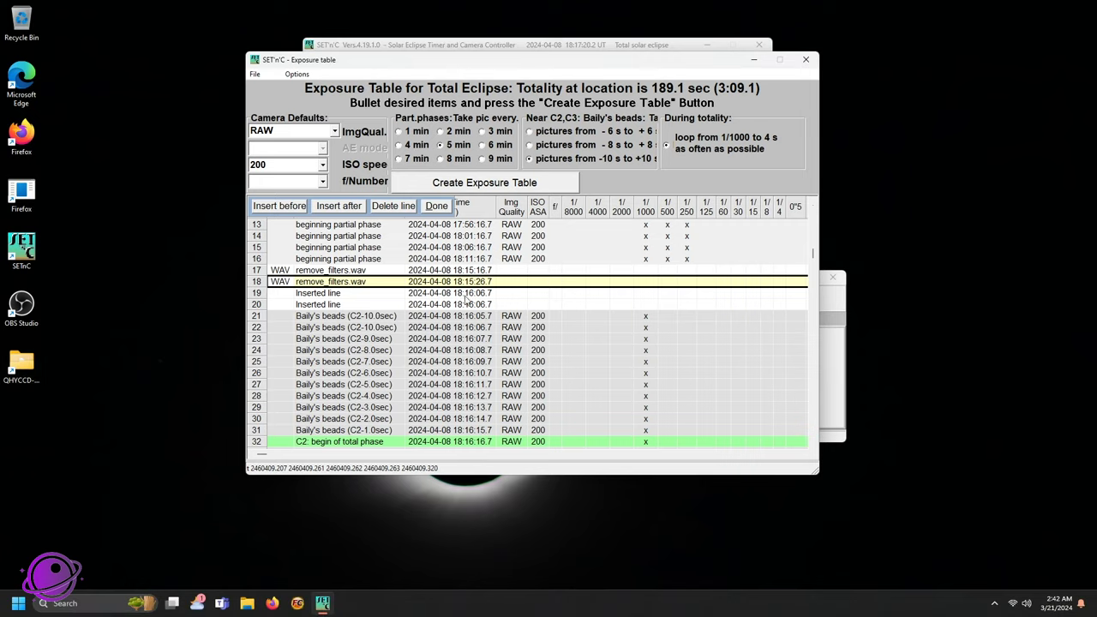
pyautogui.click(465, 296)
pyautogui.click(477, 282)
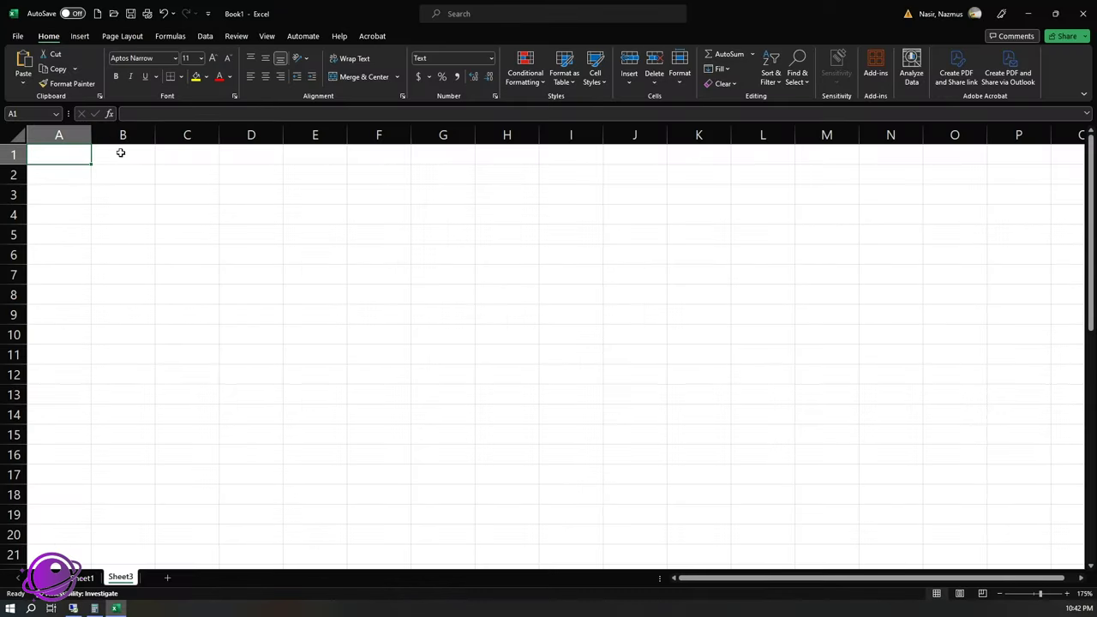
pyautogui.hotkey('ctrl', 'v')
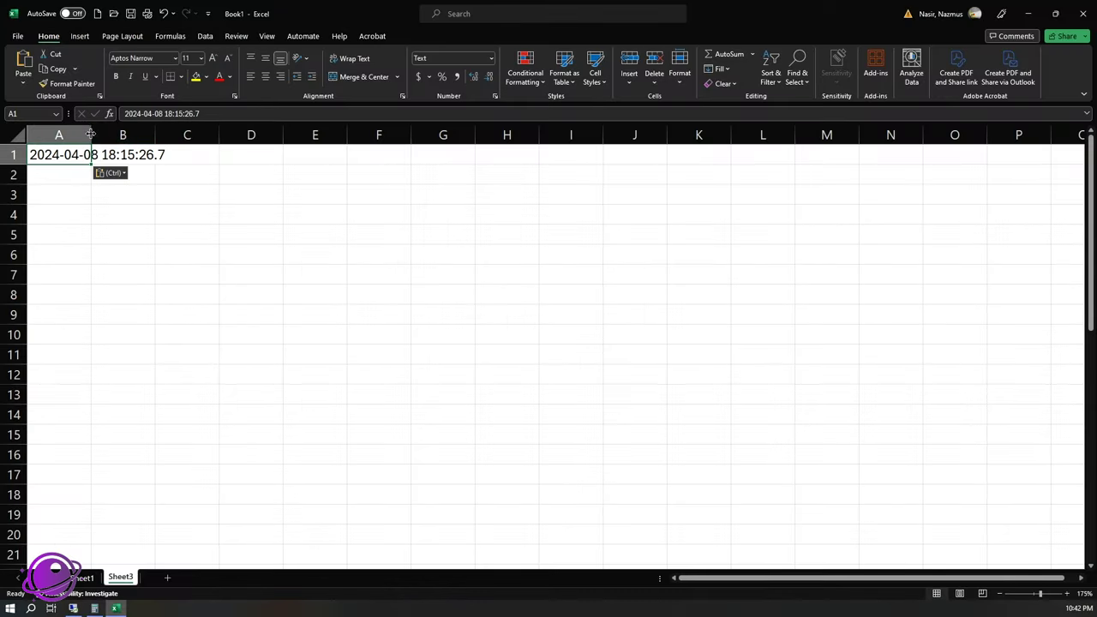
pyautogui.doubleClick(92, 154)
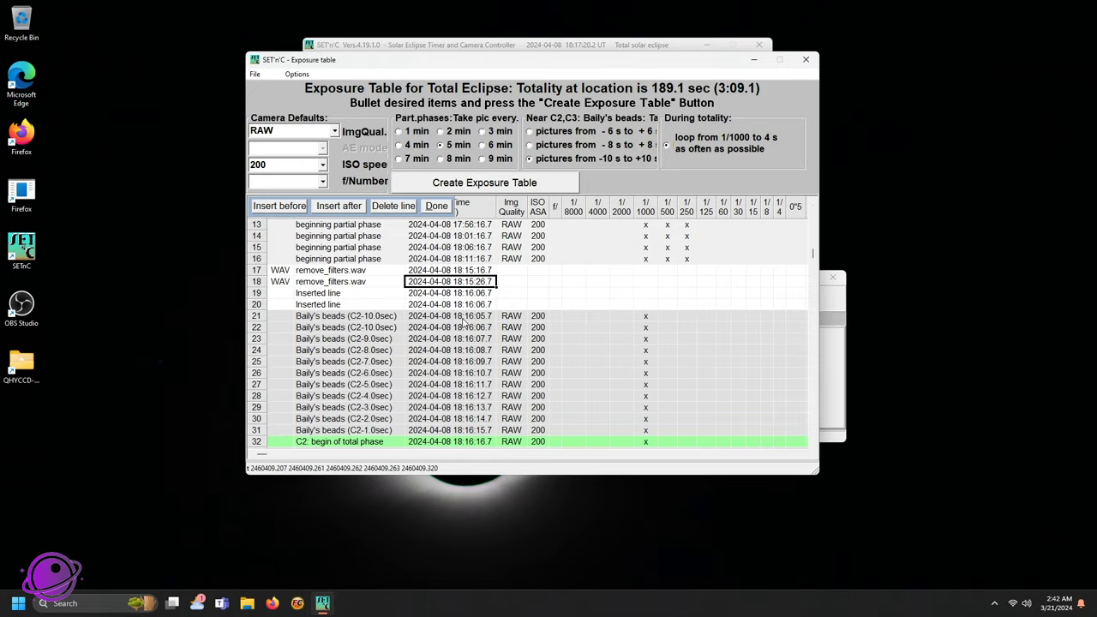
pyautogui.click(452, 317)
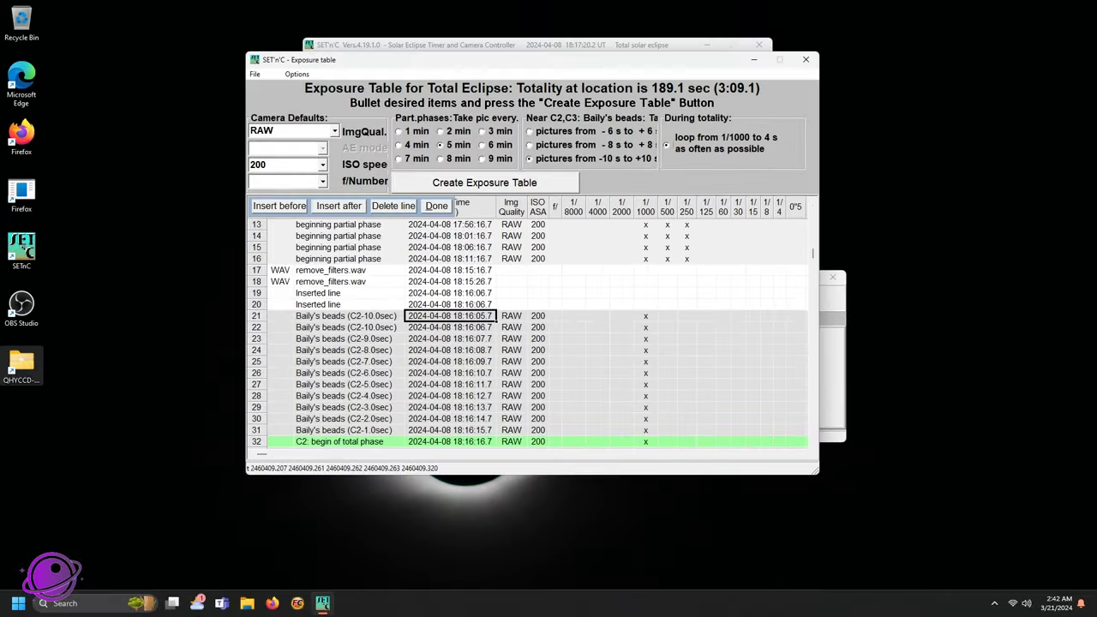
pyautogui.click(116, 607)
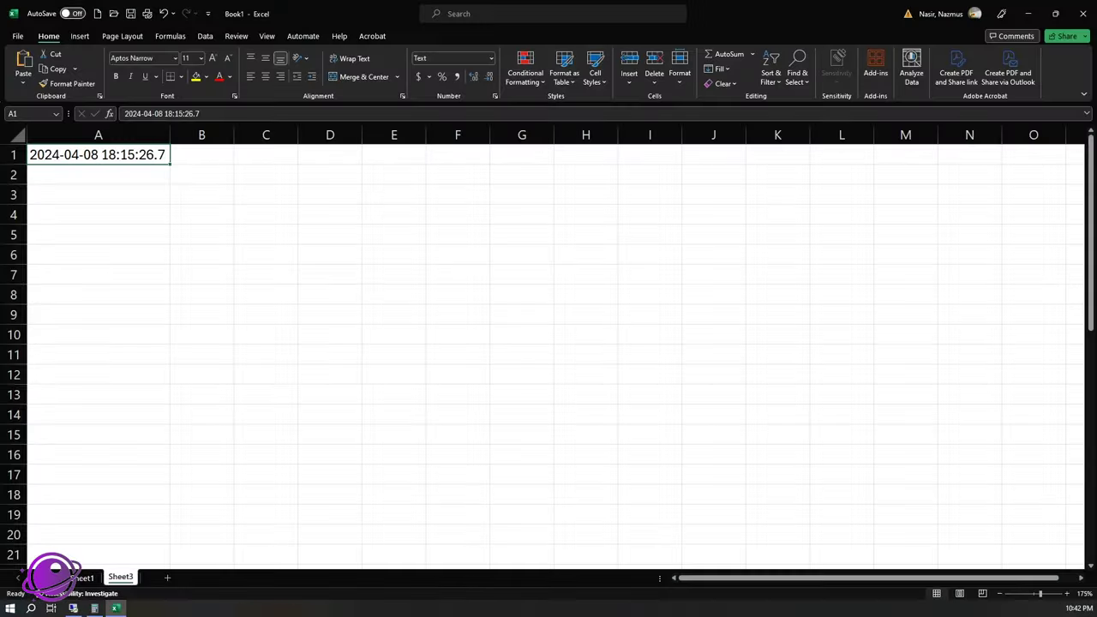
pyautogui.scroll(-5, 266, 387)
pyautogui.scroll(-9, 267, 388)
pyautogui.scroll(4, 237, 252)
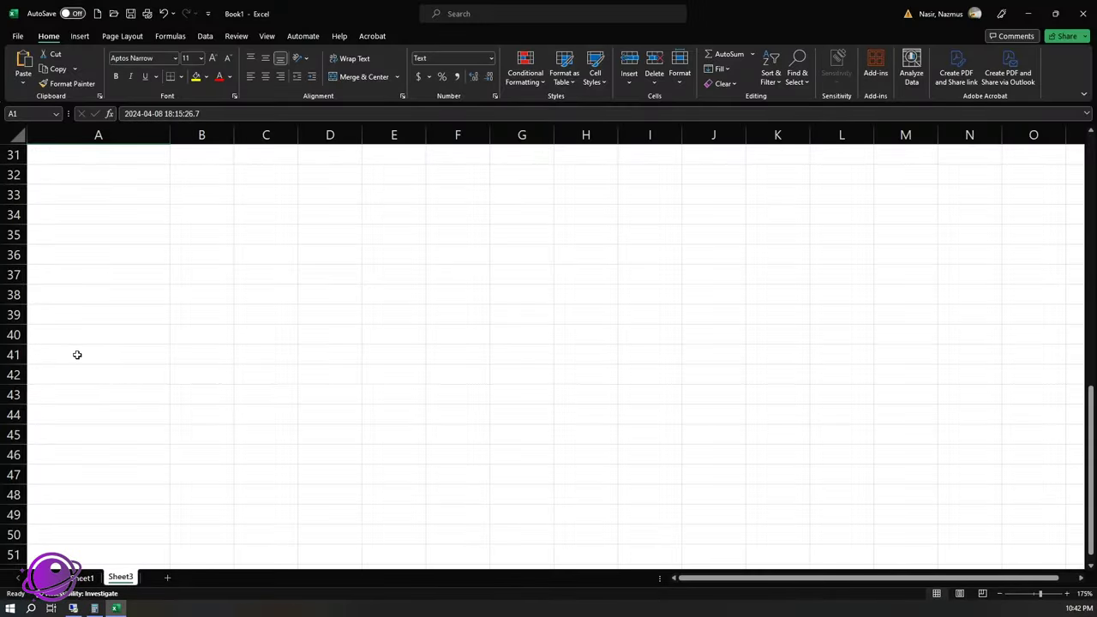
pyautogui.click(77, 355)
pyautogui.hotkey('ctrl', 'v')
pyautogui.scroll(10, 181, 297)
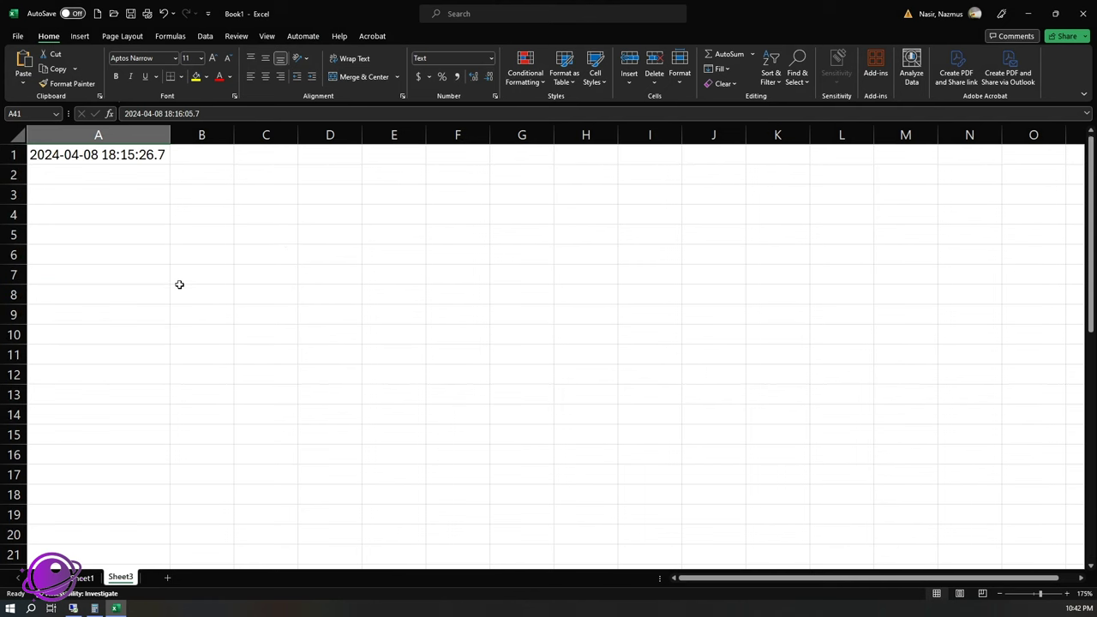
pyautogui.click(195, 152)
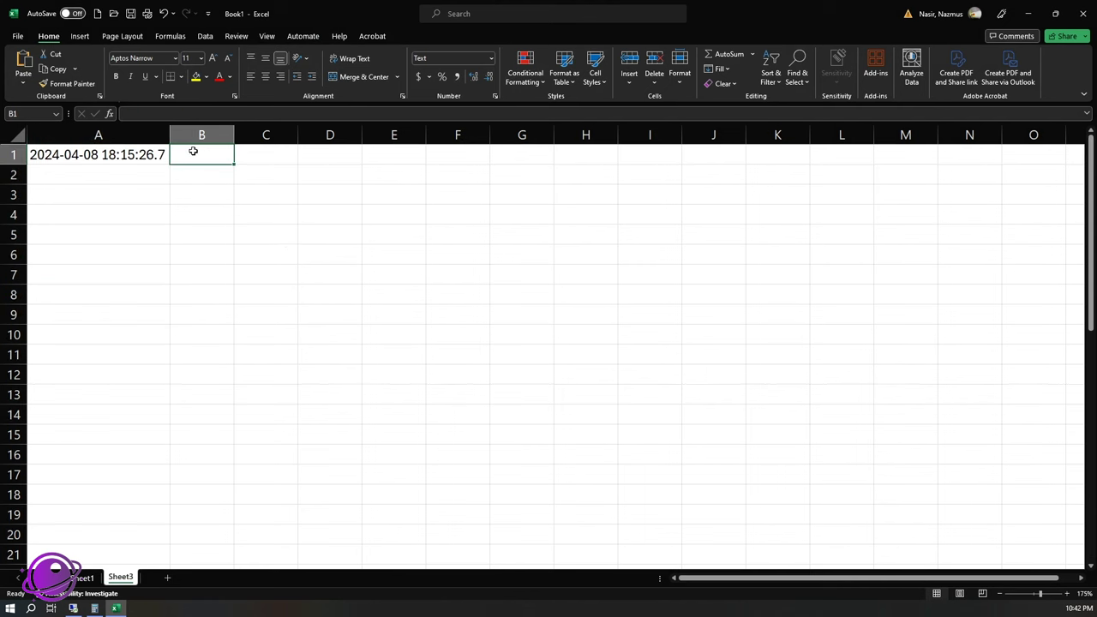
pyautogui.doubleClick(143, 155)
pyautogui.moveTo(141, 155); pyautogui.dragTo(166, 155)
pyautogui.press('BackSpace')
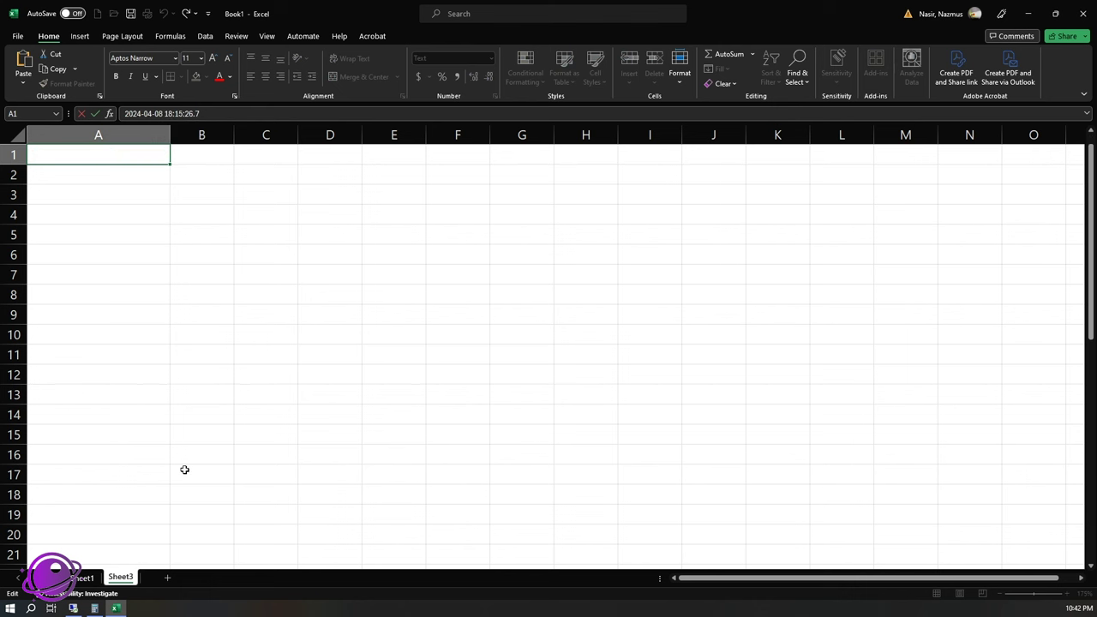
# - Enter 26 in B1 and 27 in B2, and fill the series down to 59 in B34
pyautogui.click(192, 156)
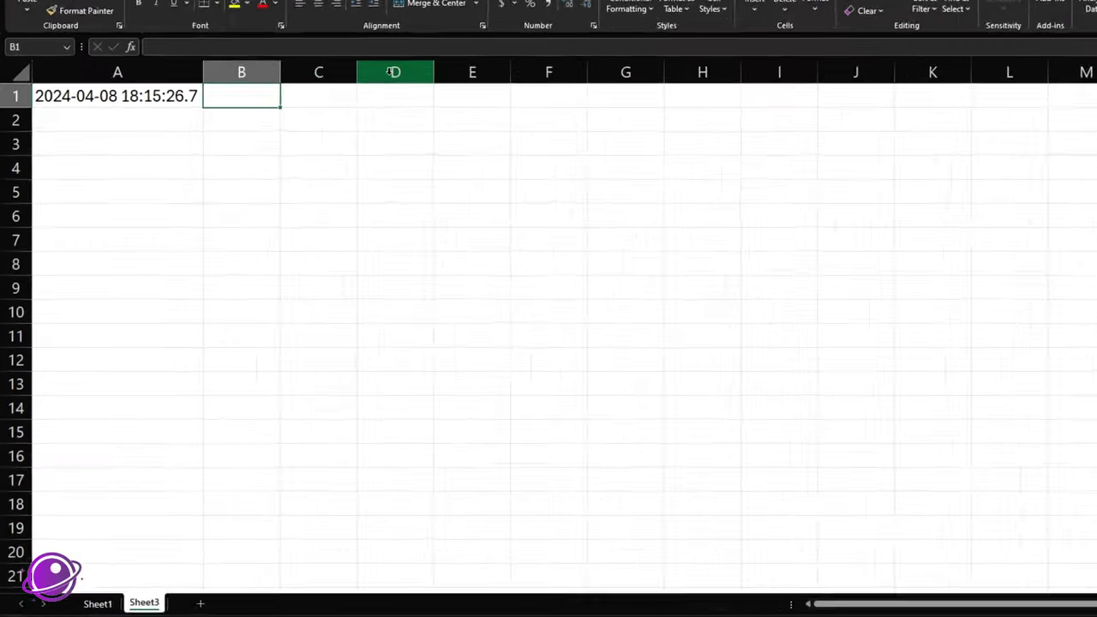
pyautogui.write('26')
pyautogui.press('Return')
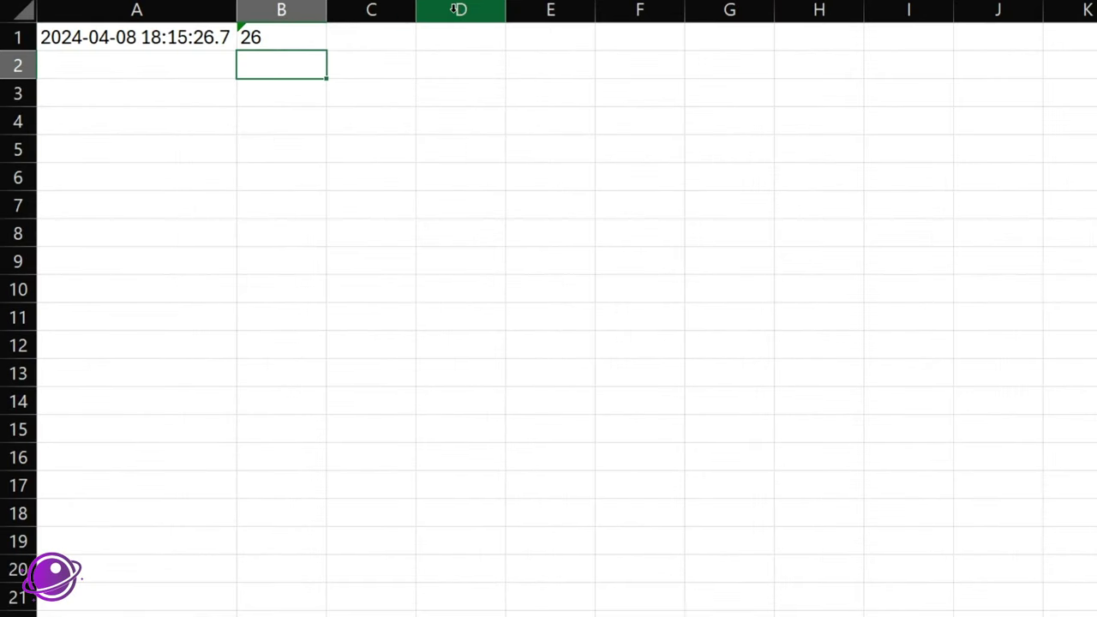
pyautogui.write('27')
pyautogui.press('Return')
pyautogui.click(269, 47)
pyautogui.moveTo(268, 47)
pyautogui.mouseDown()
pyautogui.moveTo(324, 140)
pyautogui.moveTo(323, 314)
pyautogui.moveTo(360, 123)
pyautogui.moveTo(326, 165)
pyautogui.moveTo(301, 457)
pyautogui.moveTo(325, 613)
pyautogui.moveTo(333, 455)
pyautogui.mouseUp()
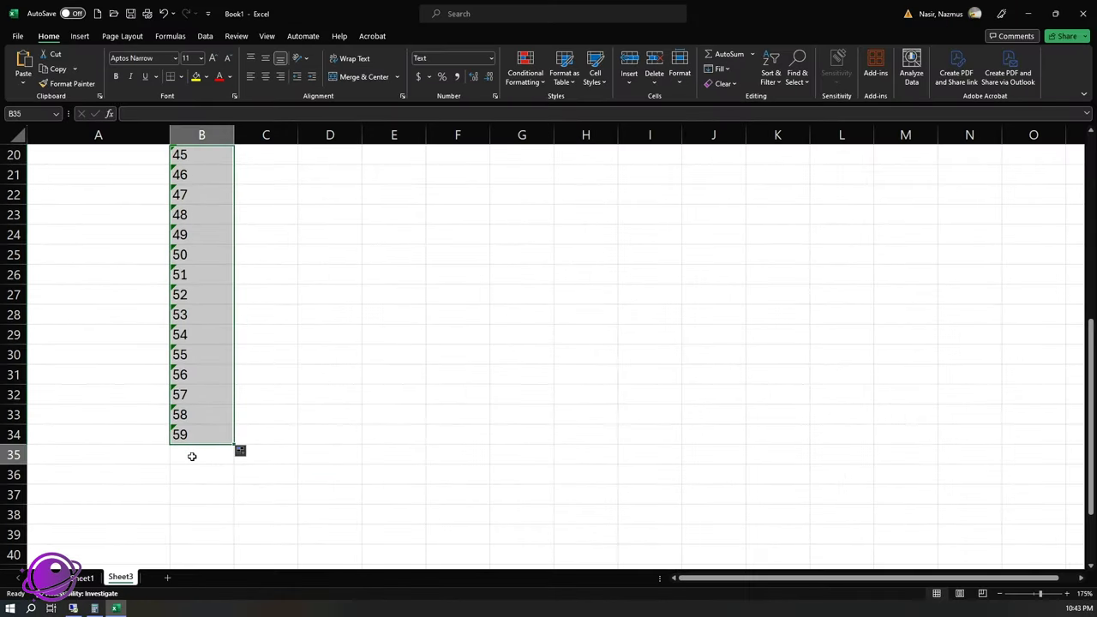
pyautogui.click(268, 456)
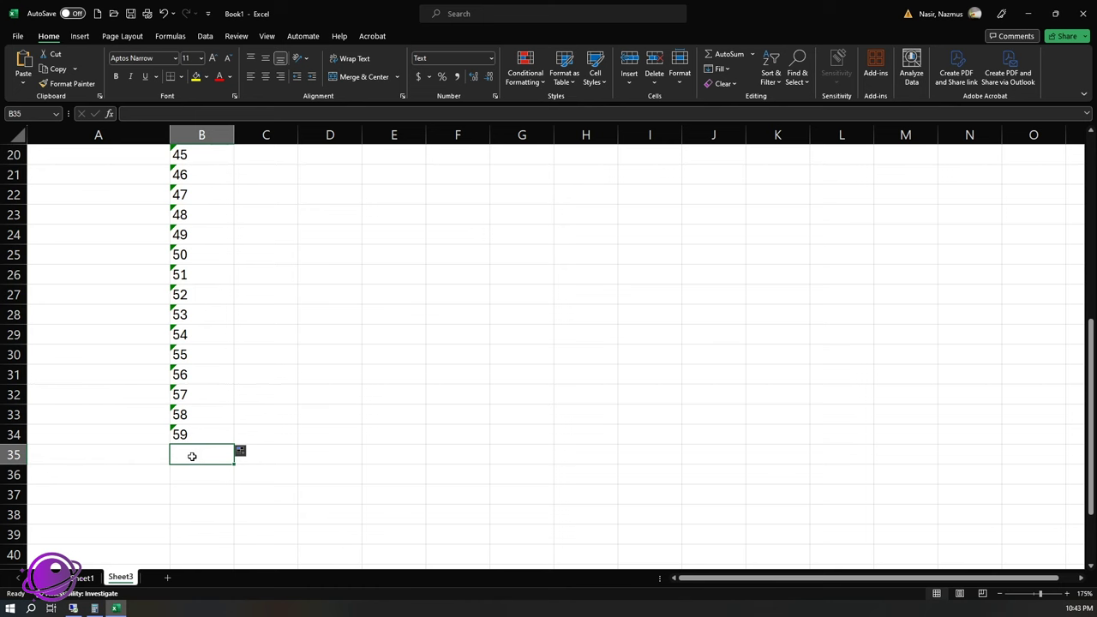
pyautogui.scroll(6, 257, 360)
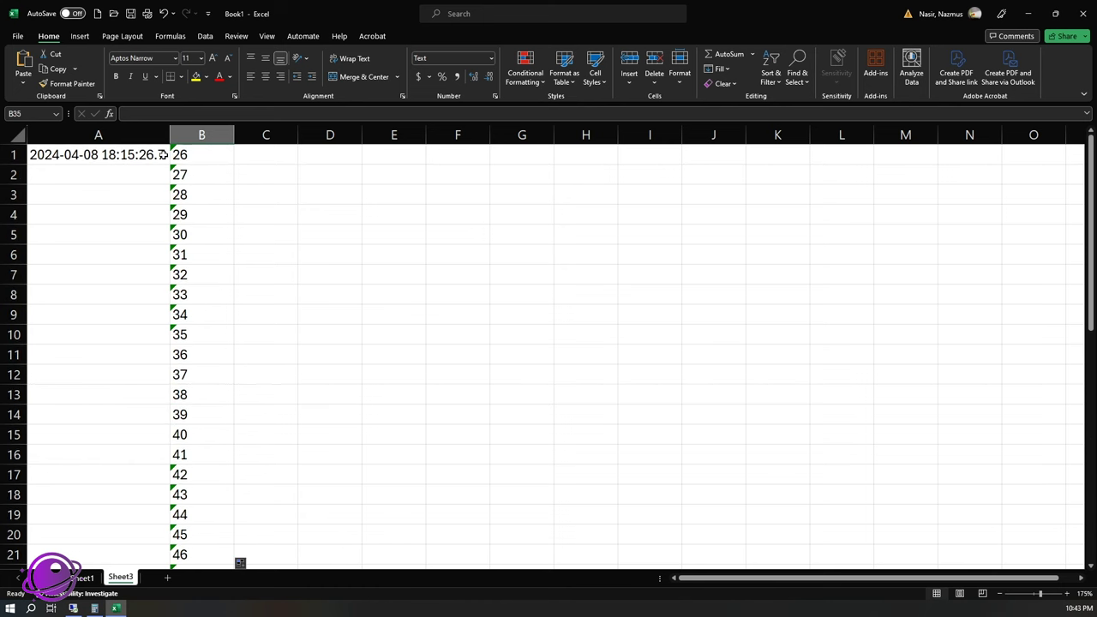
pyautogui.click(95, 170)
pyautogui.click(120, 153)
pyautogui.hotkey('ctrl', 'c')
pyautogui.click(147, 169)
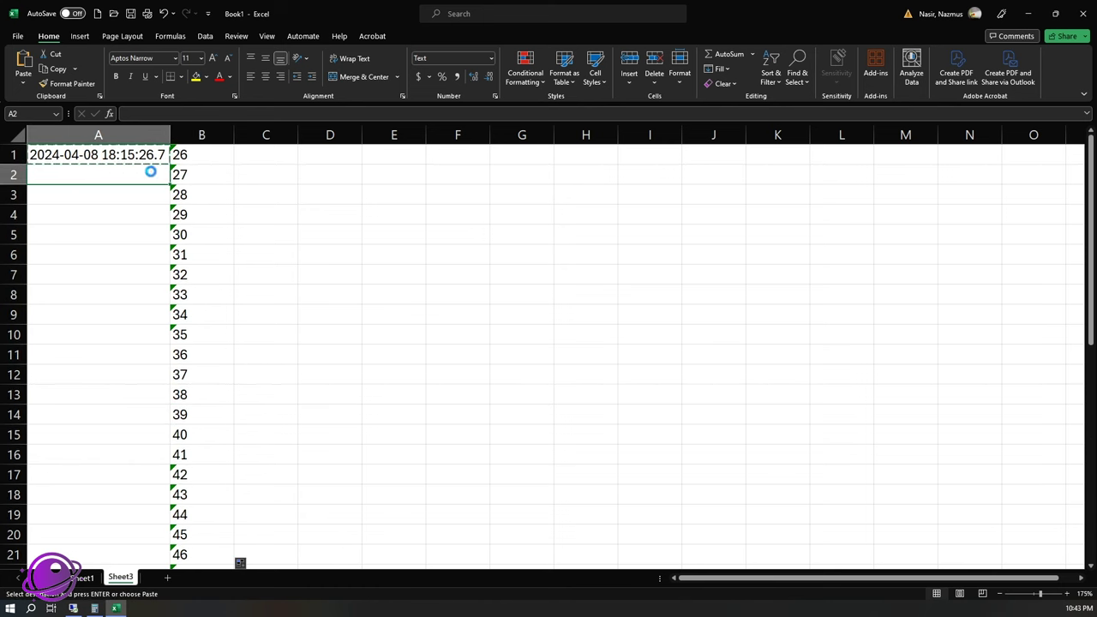
pyautogui.hotkey('ctrl', 'v')
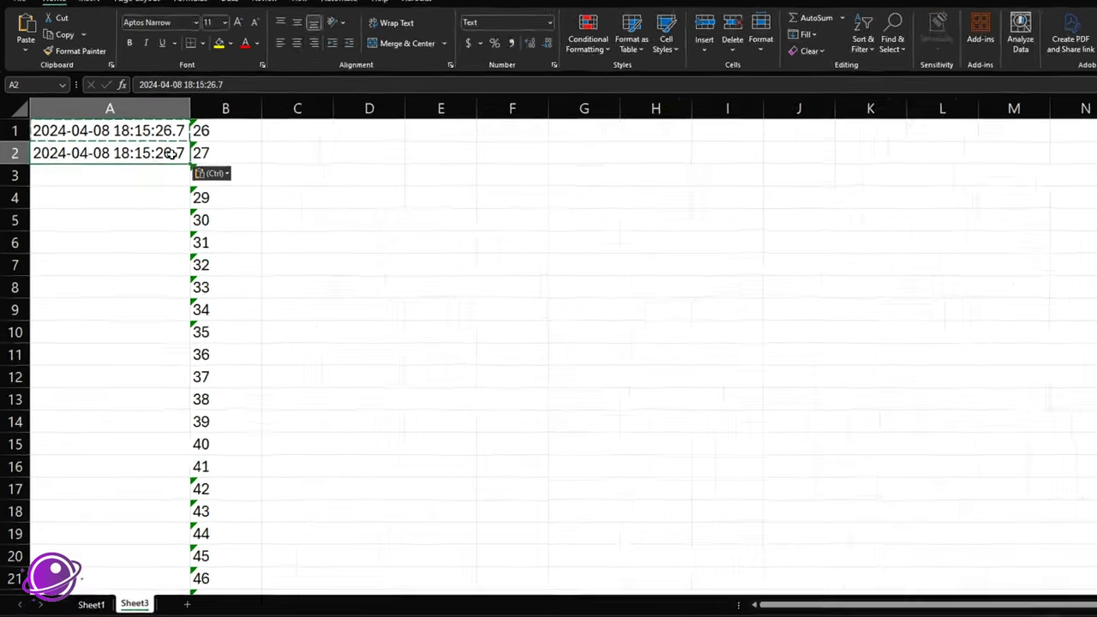
pyautogui.doubleClick(147, 171)
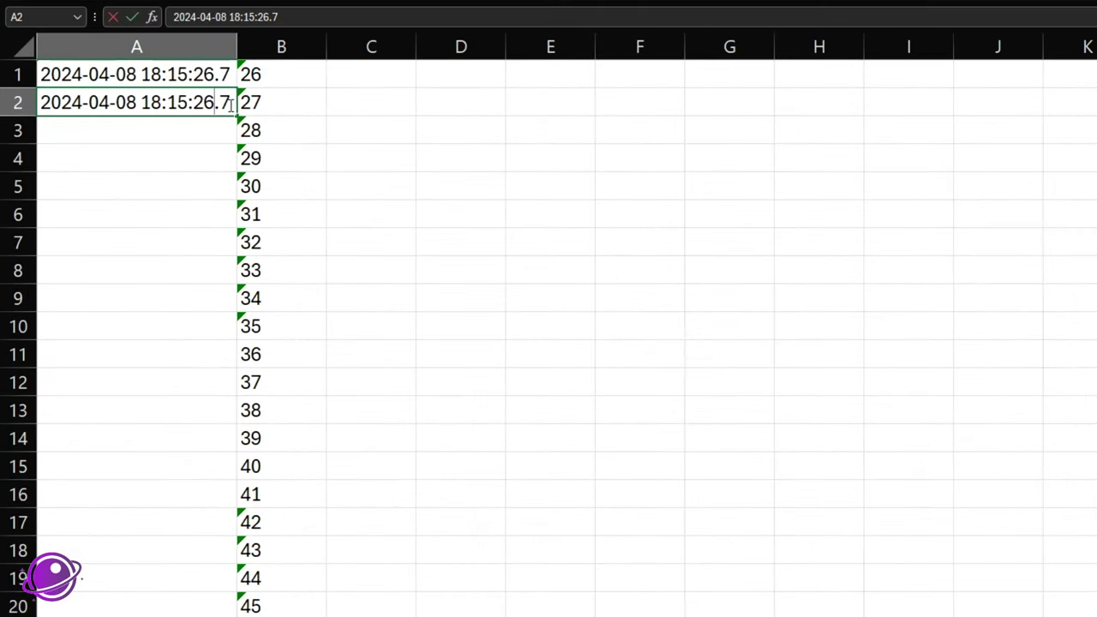
pyautogui.moveTo(165, 174); pyautogui.dragTo(145, 176)
pyautogui.moveTo(201, 105); pyautogui.dragTo(194, 105)
pyautogui.press('BackSpace')
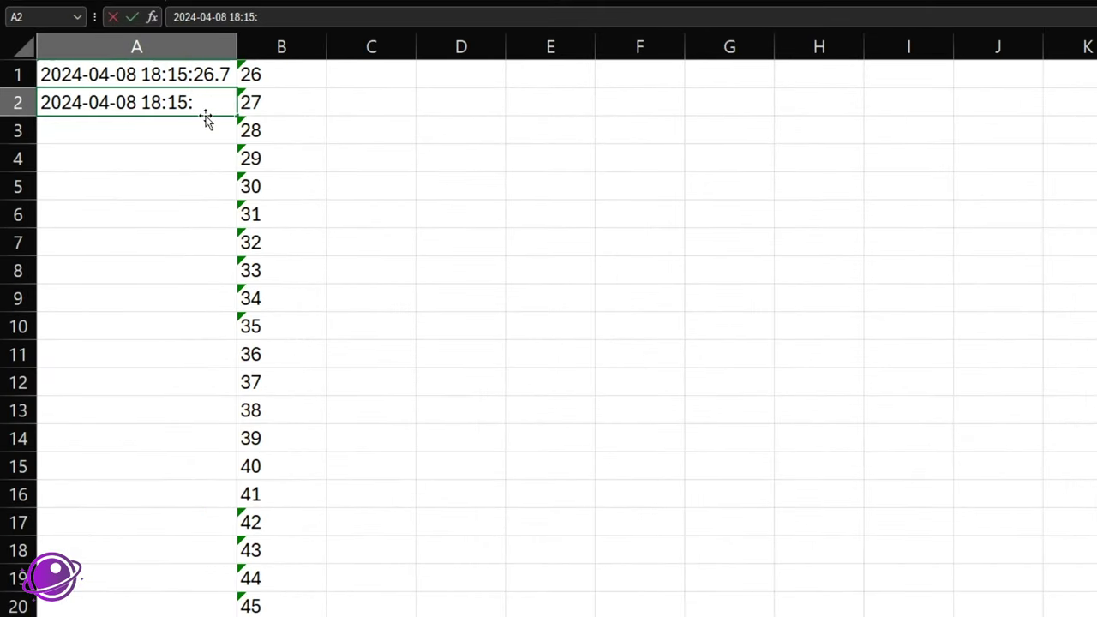
pyautogui.press('Return')
pyautogui.click(356, 103)
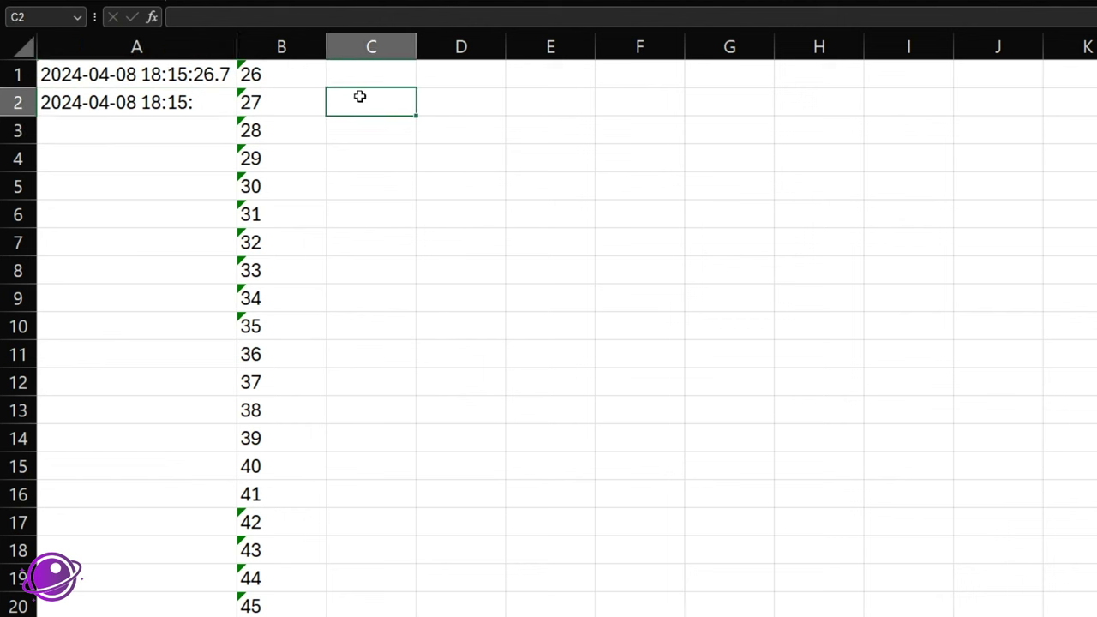
# - Enter the formula =A2&B2&".7" in C2 to join the date, seconds and decimal into one timestamp
pyautogui.write('=')
pyautogui.press('Left')
pyautogui.press('Left')
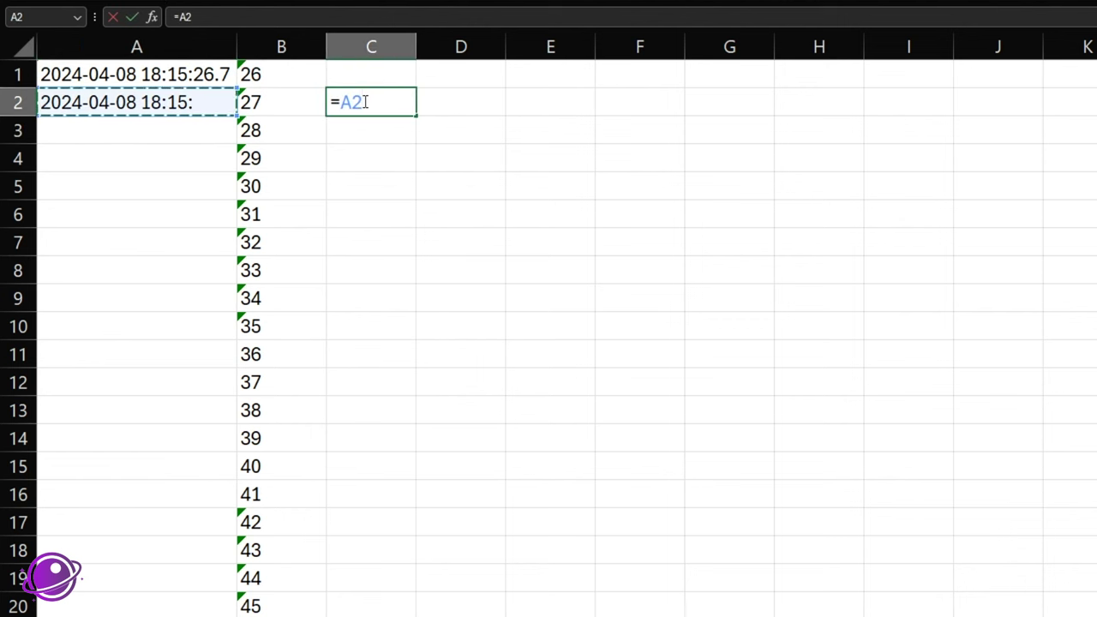
pyautogui.write('&')
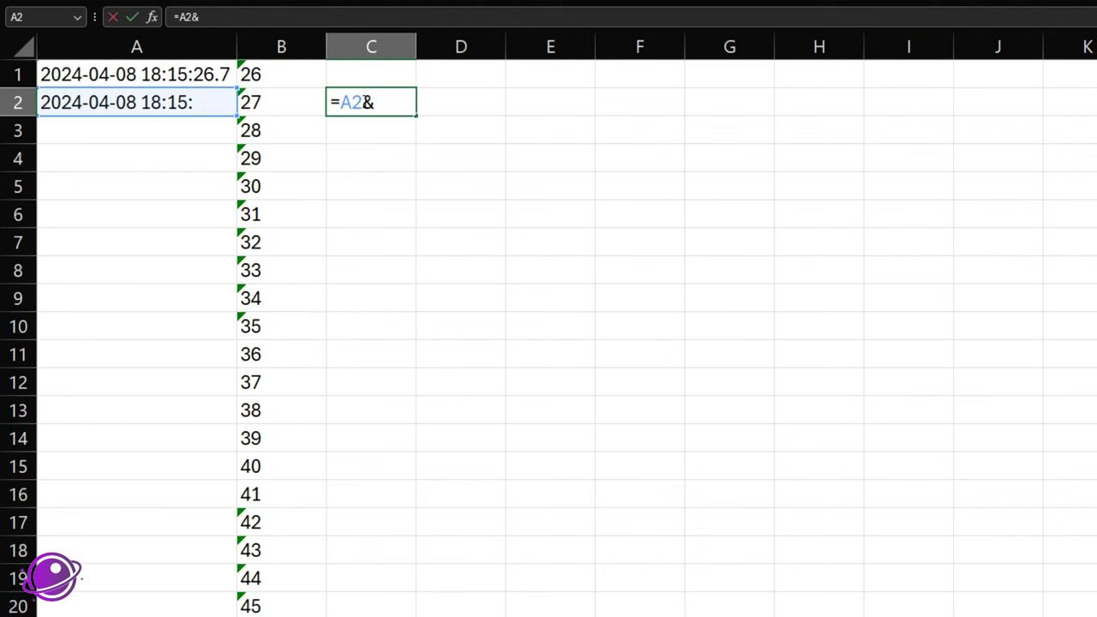
pyautogui.press('Left')
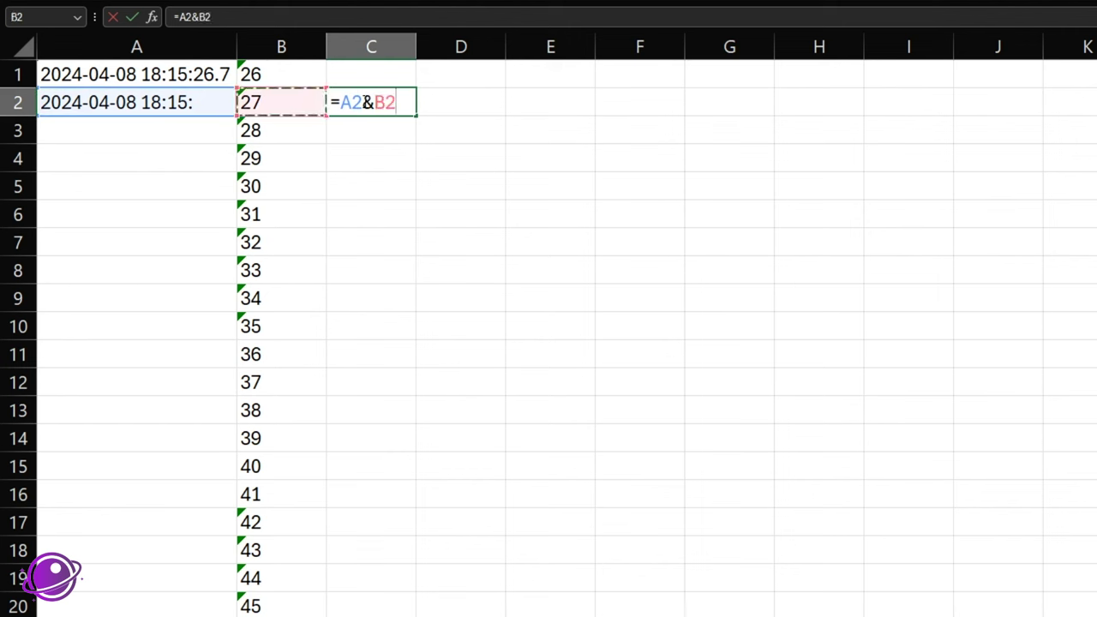
pyautogui.write('&')
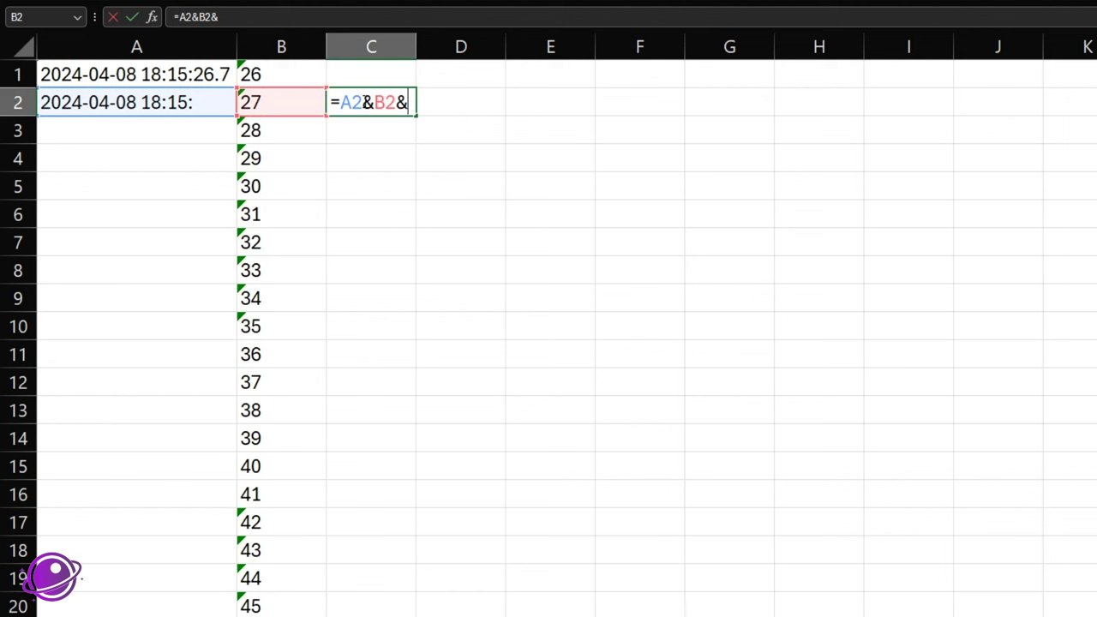
pyautogui.write('"')
pyautogui.write('.7')
pyautogui.press('Return')
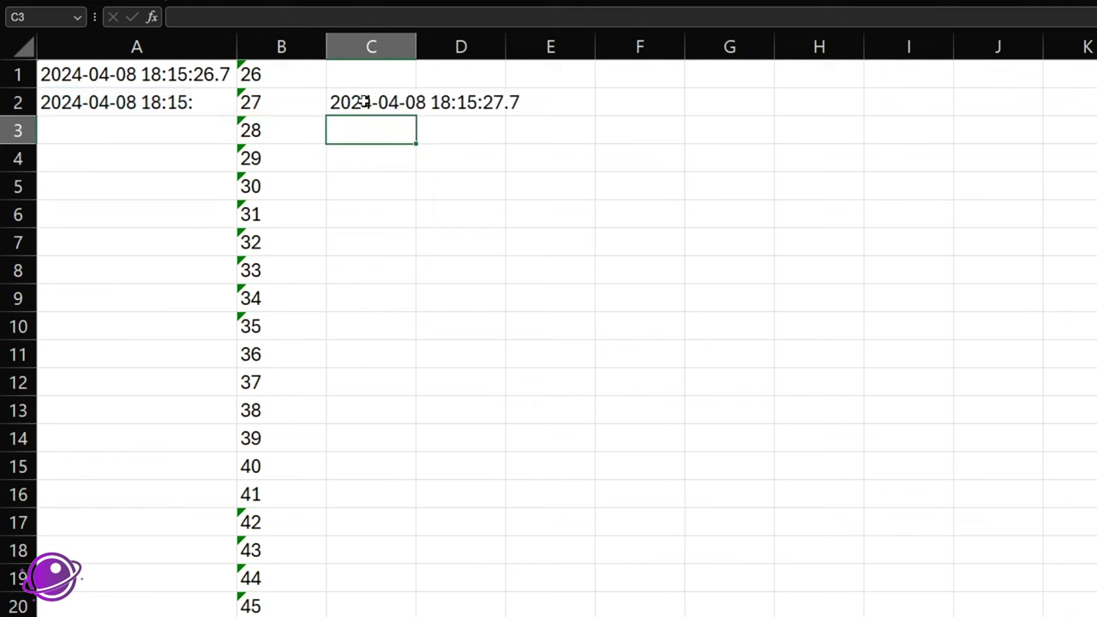
# - Fit column C to its contents and copy the timestamp in A1 into C1
pyautogui.doubleClick(416, 46)
pyautogui.click(214, 76)
pyautogui.hotkey('ctrl', 'c')
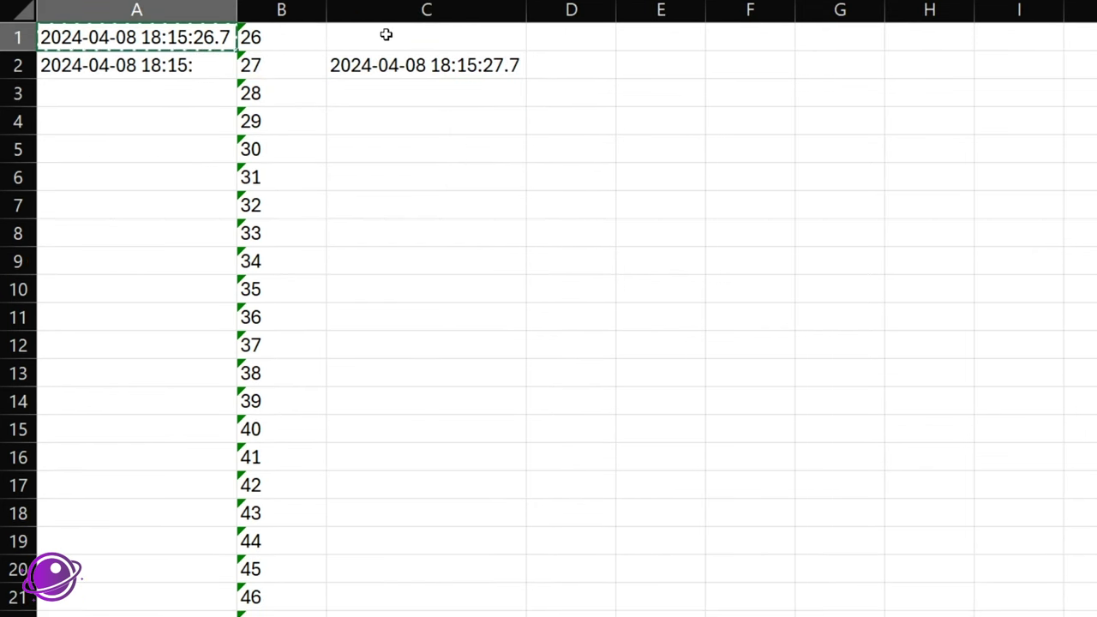
pyautogui.click(386, 36)
pyautogui.hotkey('ctrl', 'v')
pyautogui.click(494, 66)
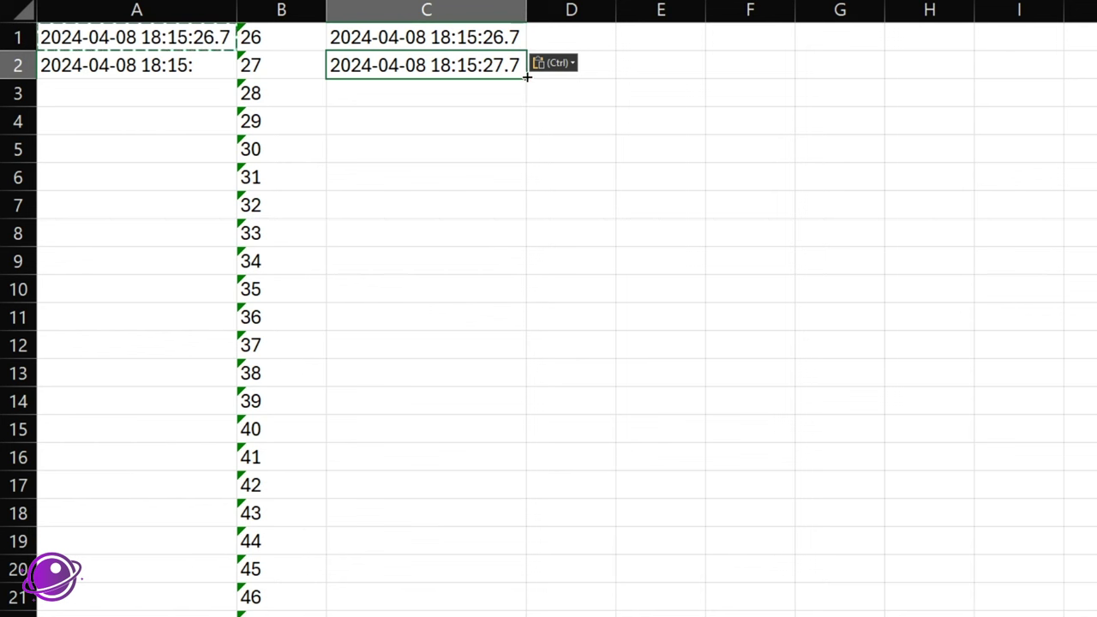
# - Fill the partial timestamp in A2 down column A to row 34
pyautogui.click(171, 73)
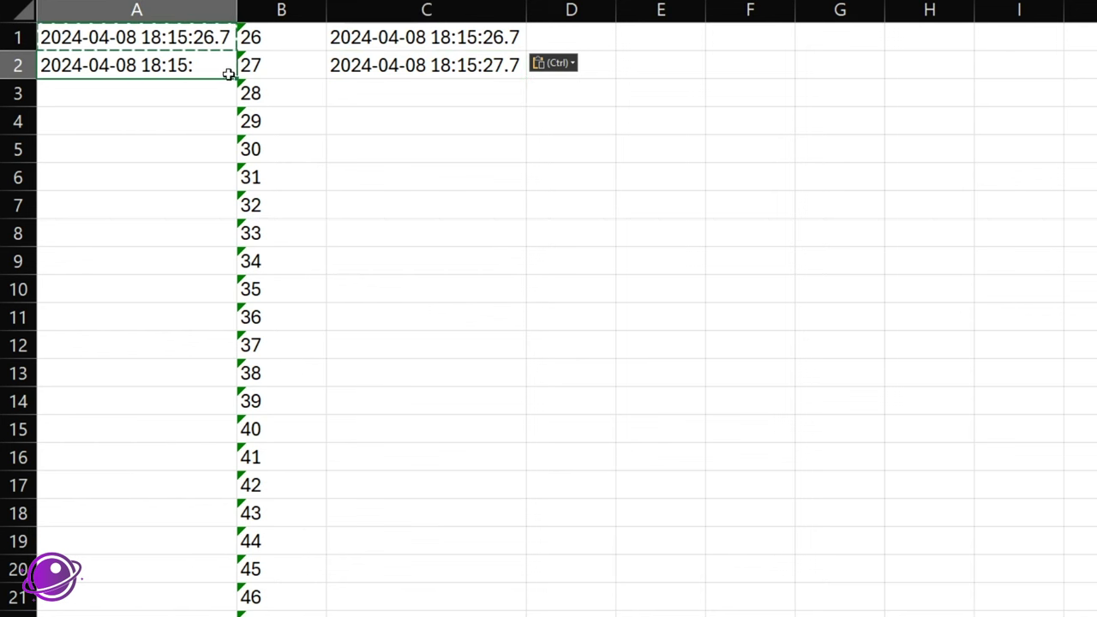
pyautogui.doubleClick(236, 79)
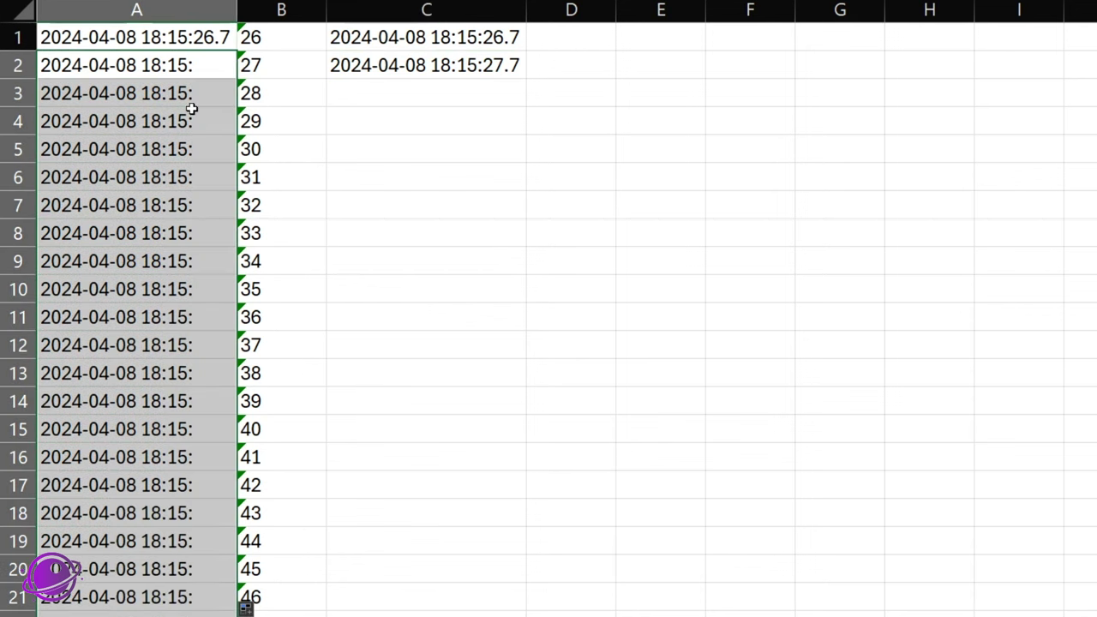
pyautogui.scroll(-3, 182, 279)
pyautogui.scroll(-5, 182, 279)
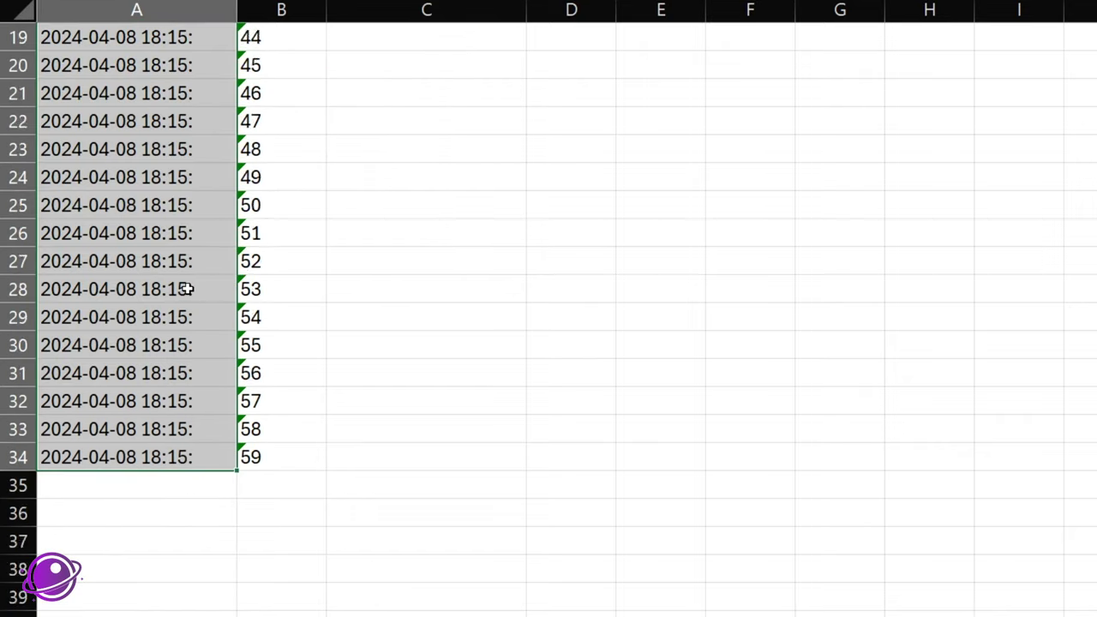
pyautogui.scroll(8, 203, 283)
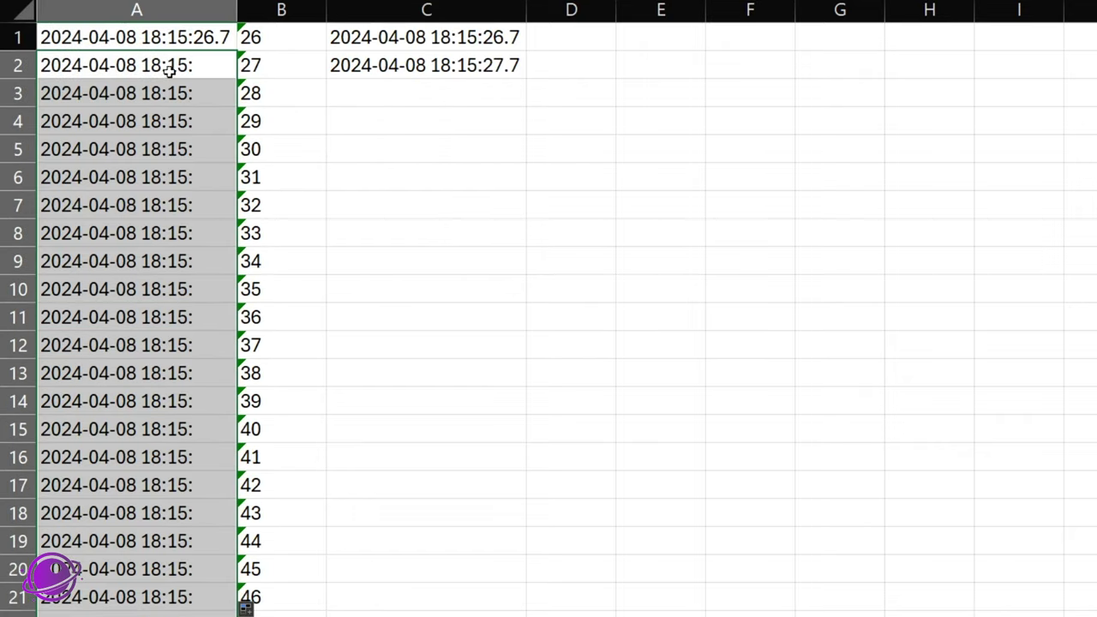
# - Fill the concatenation formula in C2 down column C to row 34
pyautogui.click(481, 65)
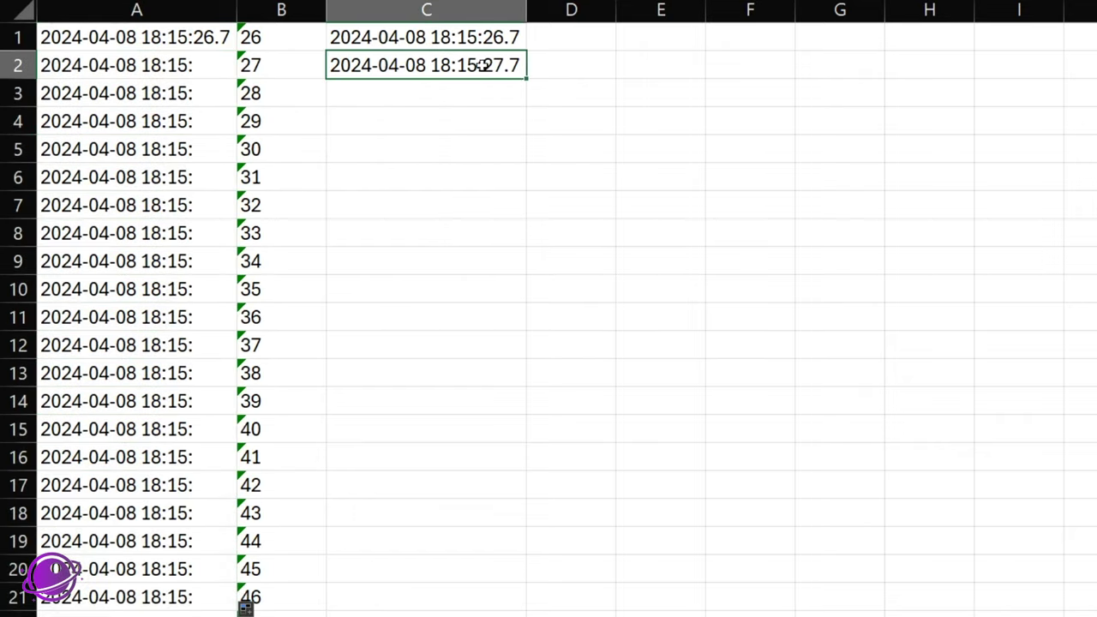
pyautogui.doubleClick(529, 78)
pyautogui.scroll(-1, 509, 369)
pyautogui.scroll(1, 493, 215)
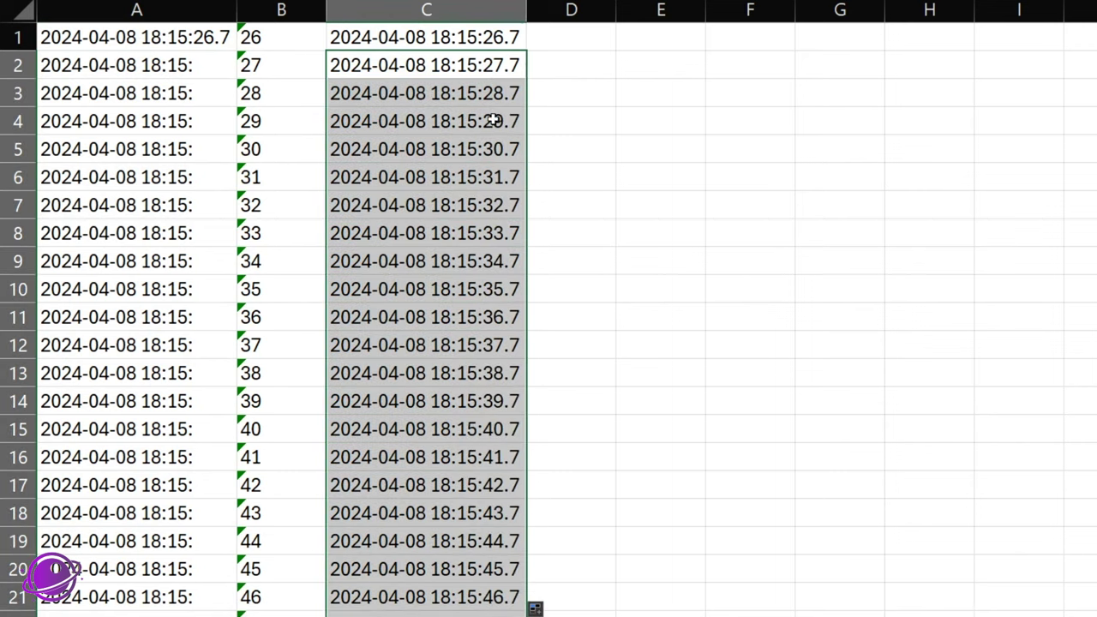
pyautogui.scroll(-7, 494, 99)
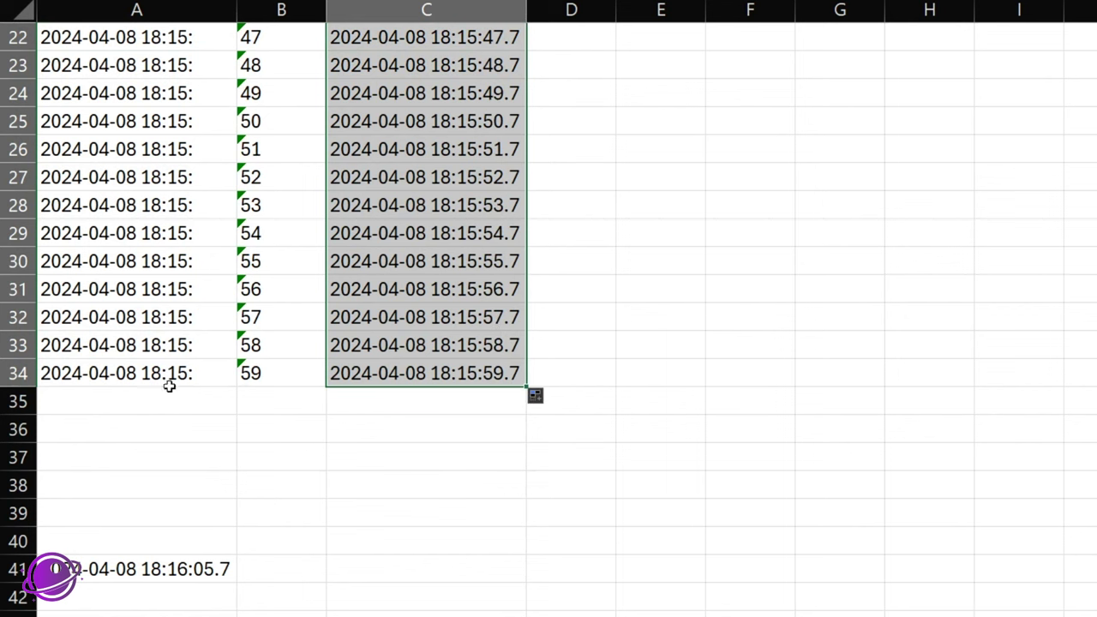
# - Enter 00 in B35 and 01 in B36, and fill the series down to B41
pyautogui.click(171, 406)
pyautogui.click(255, 402)
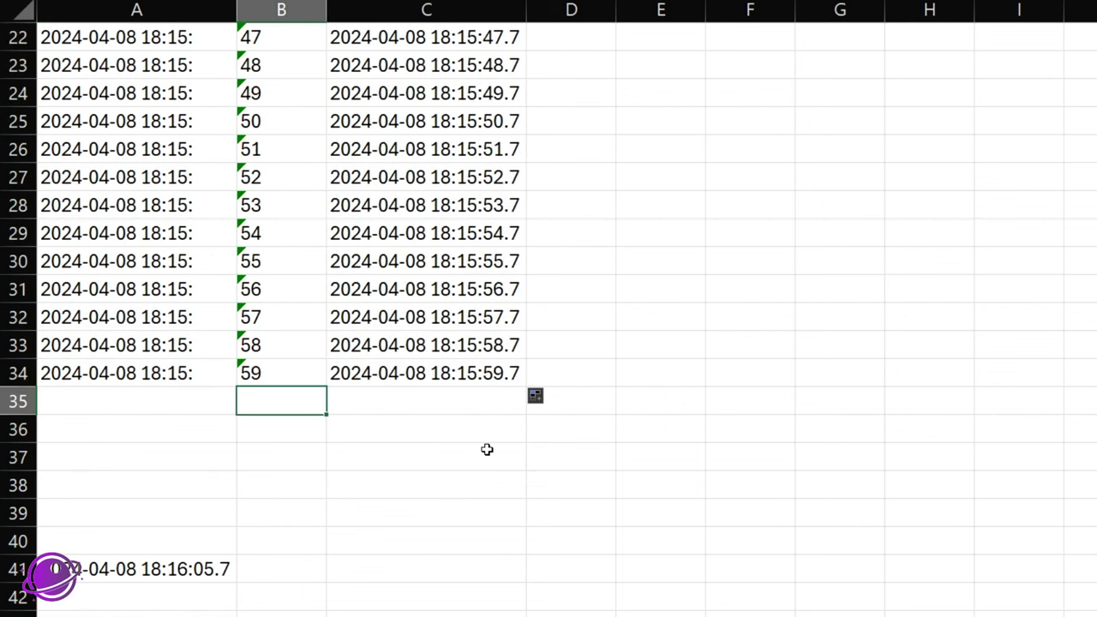
pyautogui.write('00')
pyautogui.press('Return')
pyautogui.write('01')
pyautogui.press('Return')
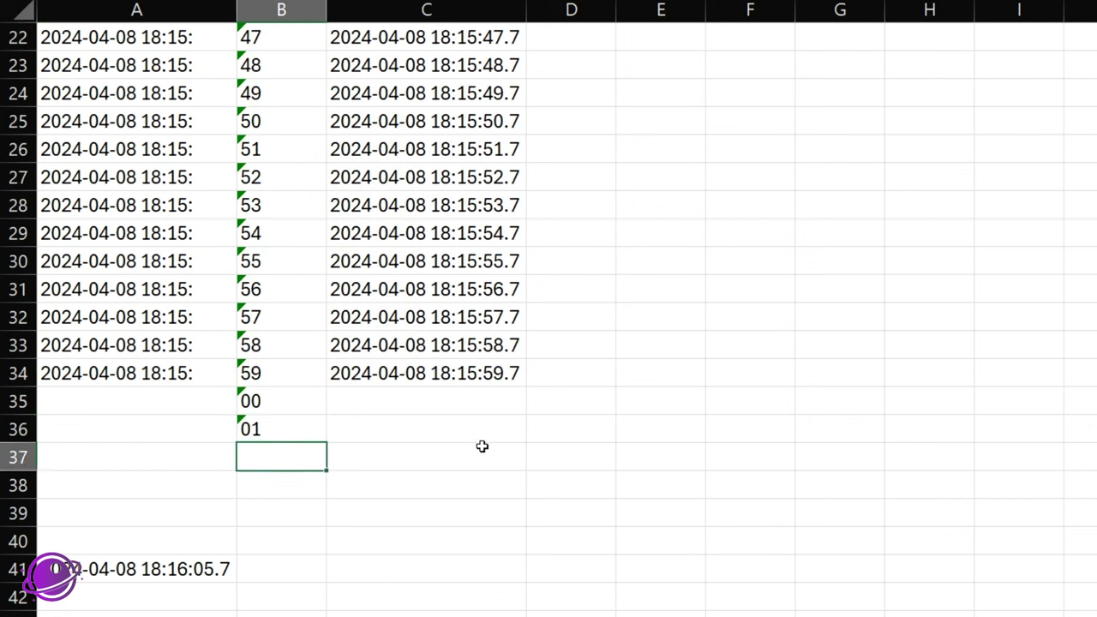
pyautogui.moveTo(266, 412); pyautogui.dragTo(328, 571)
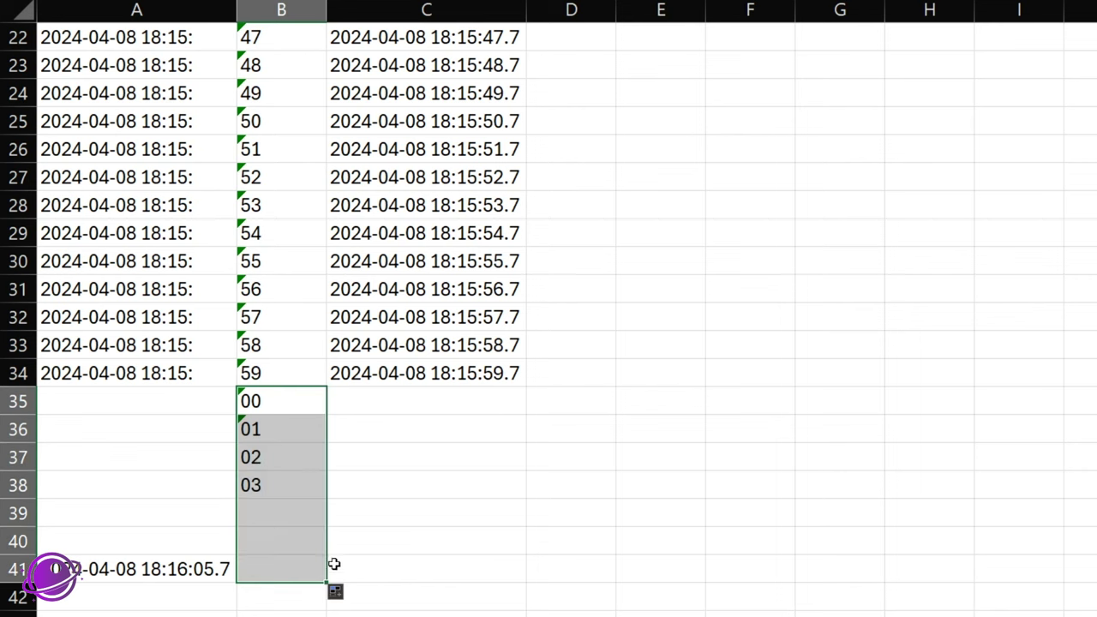
# - Move the 18:16:05.7 end timestamp to A40 beside seconds value 05, and clear the surplus value in B41
pyautogui.scroll(-1, 306, 534)
pyautogui.click(207, 496)
pyautogui.moveTo(208, 501); pyautogui.dragTo(209, 518)
pyautogui.click(287, 490)
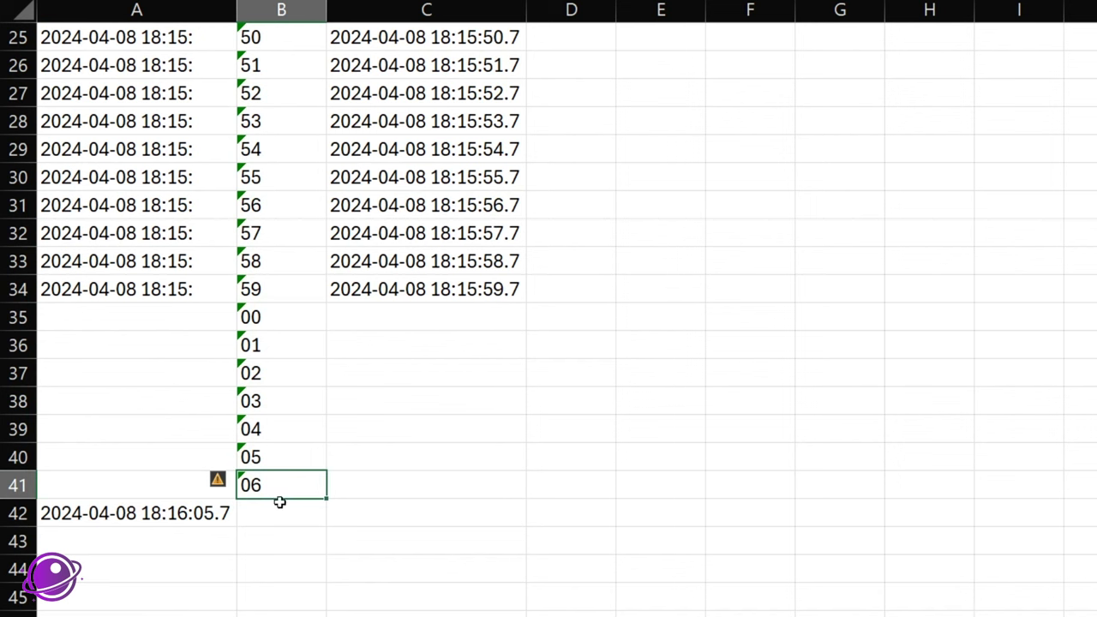
pyautogui.click(166, 502)
pyautogui.moveTo(168, 501); pyautogui.dragTo(178, 462)
pyautogui.click(302, 482)
pyautogui.write('\\')
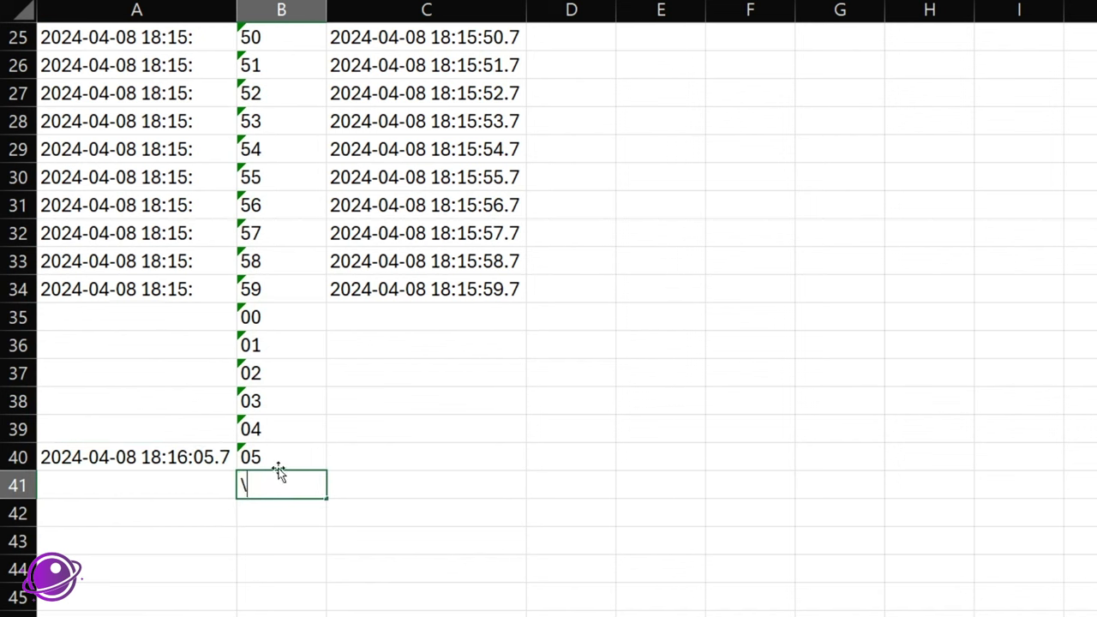
pyautogui.click(417, 382)
pyautogui.click(162, 289)
pyautogui.hotkey('ctrl', 'c')
pyautogui.click(140, 316)
pyautogui.hotkey('ctrl', 'v')
pyautogui.doubleClick(182, 317)
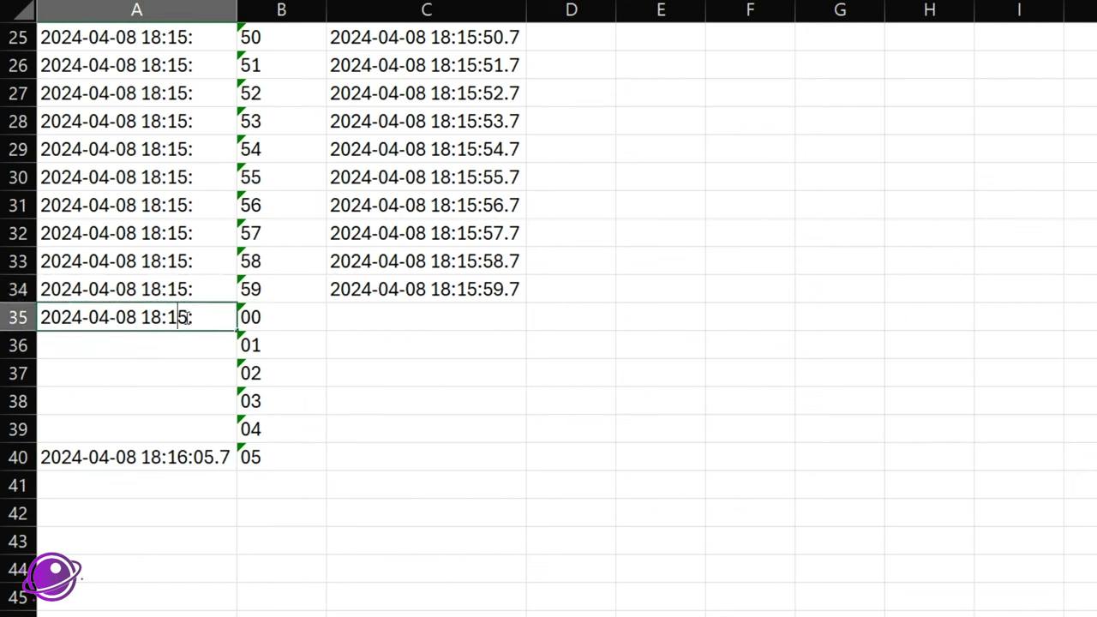
pyautogui.write('96')
pyautogui.press('BackSpace')
pyautogui.write('6')
pyautogui.press('Return')
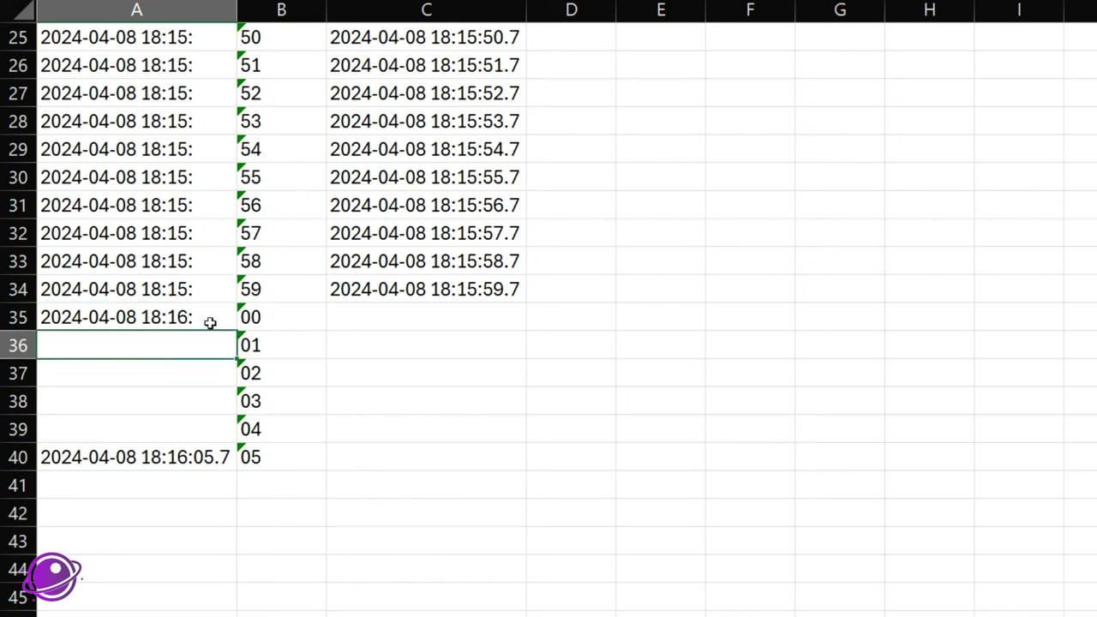
# - Copy the 18:16: partial timestamp from A35 into A36 through A39
pyautogui.click(210, 323)
pyautogui.hotkey('ctrl', 'c')
pyautogui.moveTo(191, 343); pyautogui.dragTo(174, 421)
pyautogui.hotkey('ctrl', 'v')
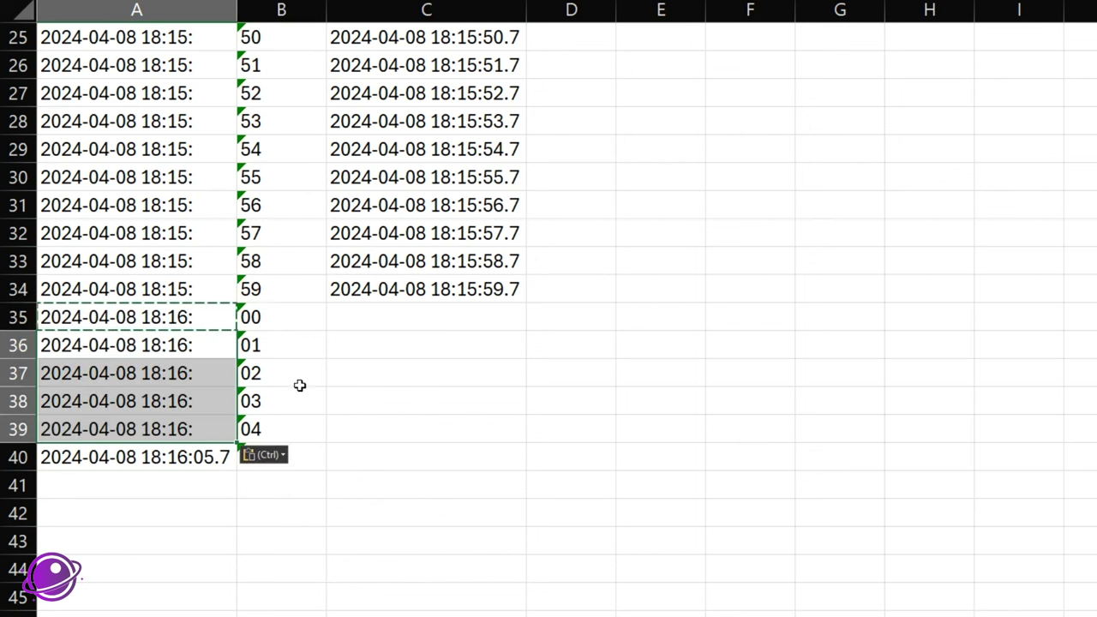
# - Extend the concatenation formula from C34 down through C39
pyautogui.click(391, 321)
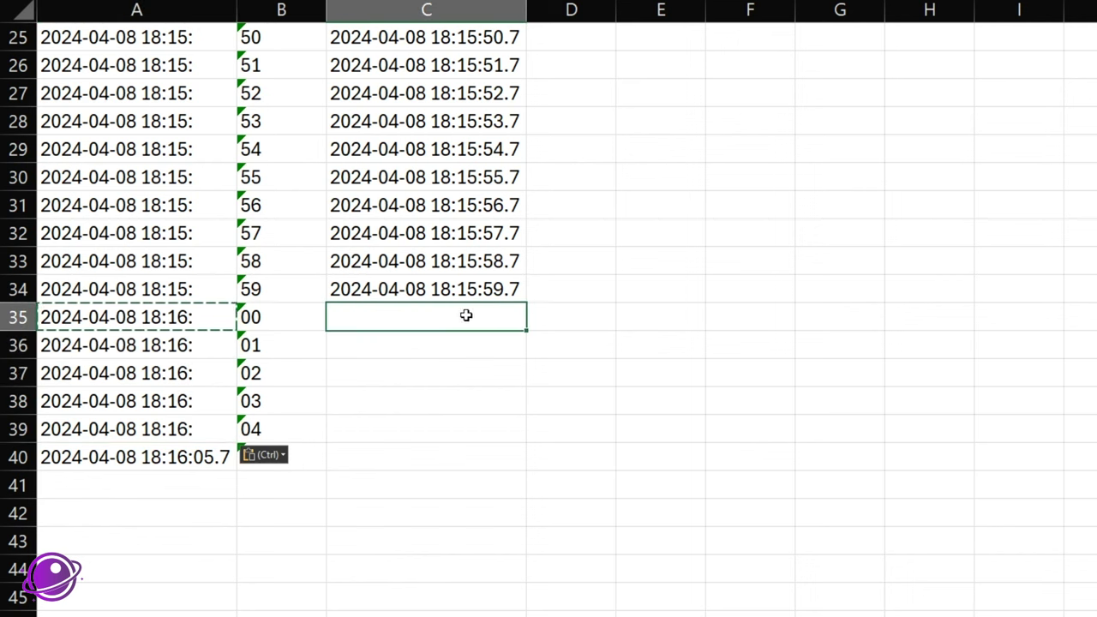
pyautogui.click(521, 299)
pyautogui.moveTo(526, 301); pyautogui.dragTo(531, 442)
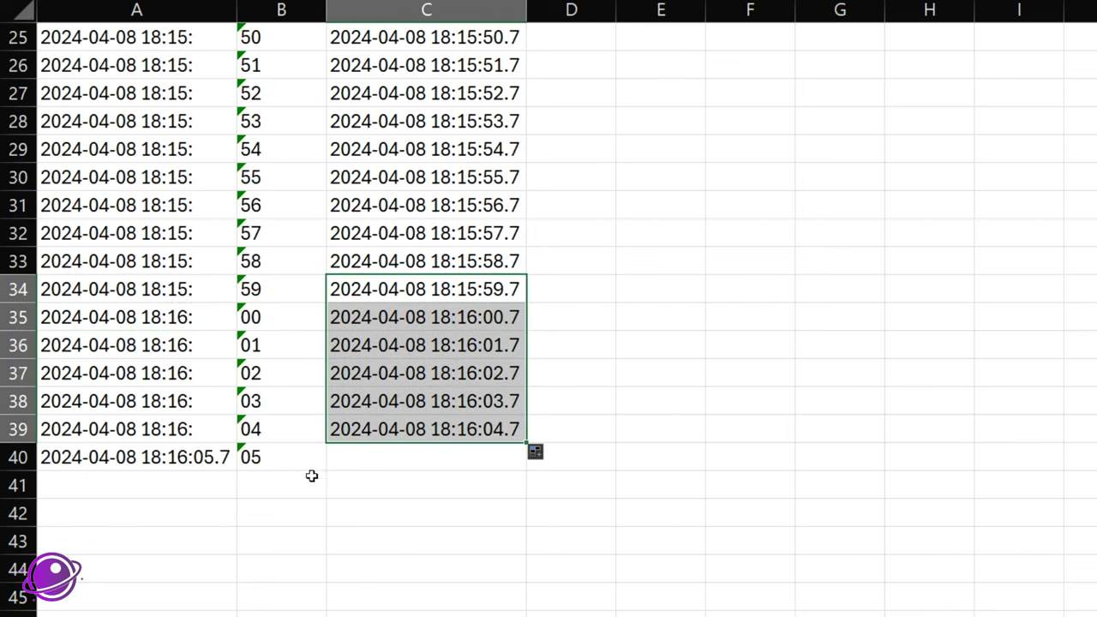
pyautogui.click(452, 429)
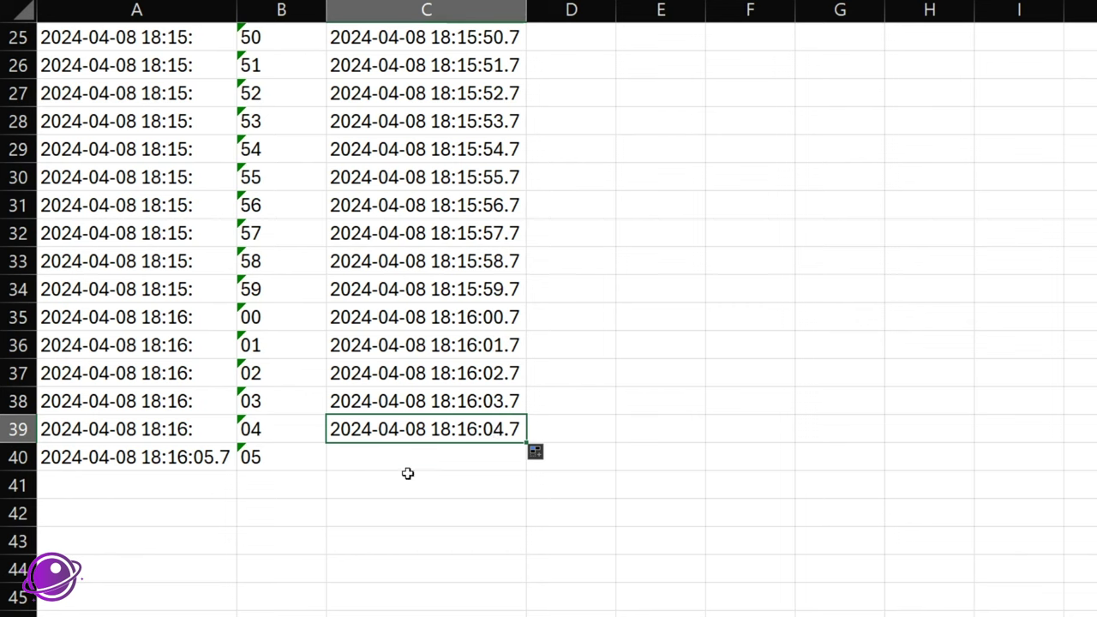
# - Copy the full end timestamp from A40 into C40 and select the column C timestamps from C2 downward
pyautogui.click(200, 457)
pyautogui.hotkey('ctrl', 'c')
pyautogui.click(468, 460)
pyautogui.hotkey('ctrl', 'v')
pyautogui.scroll(8, 451, 514)
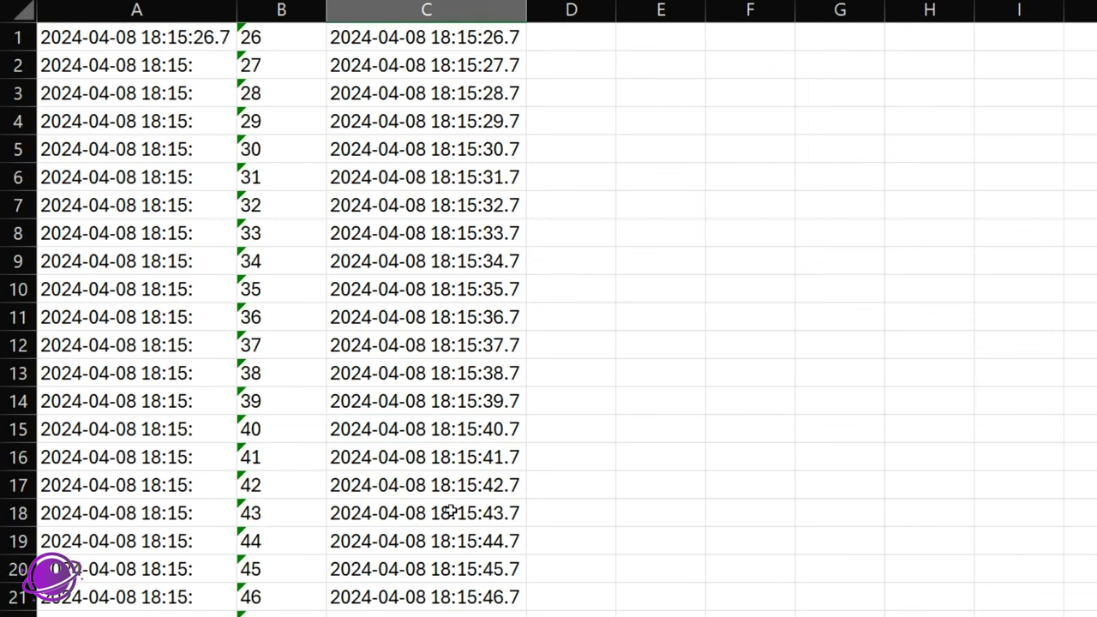
pyautogui.scroll(-9, 458, 553)
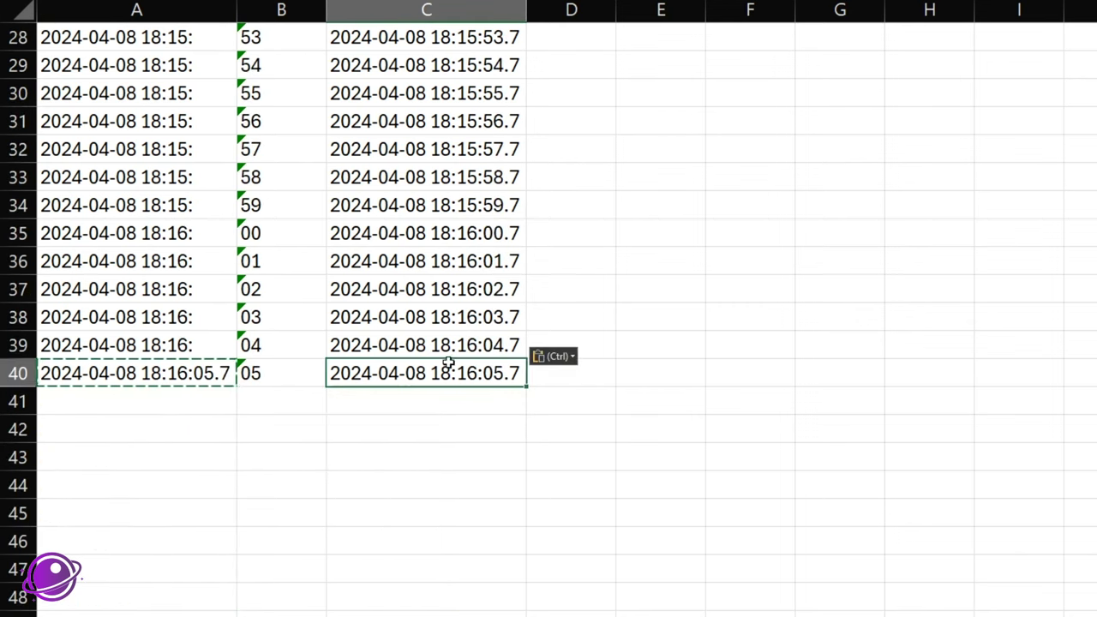
pyautogui.scroll(9, 454, 359)
pyautogui.moveTo(358, 72); pyautogui.dragTo(384, 551)
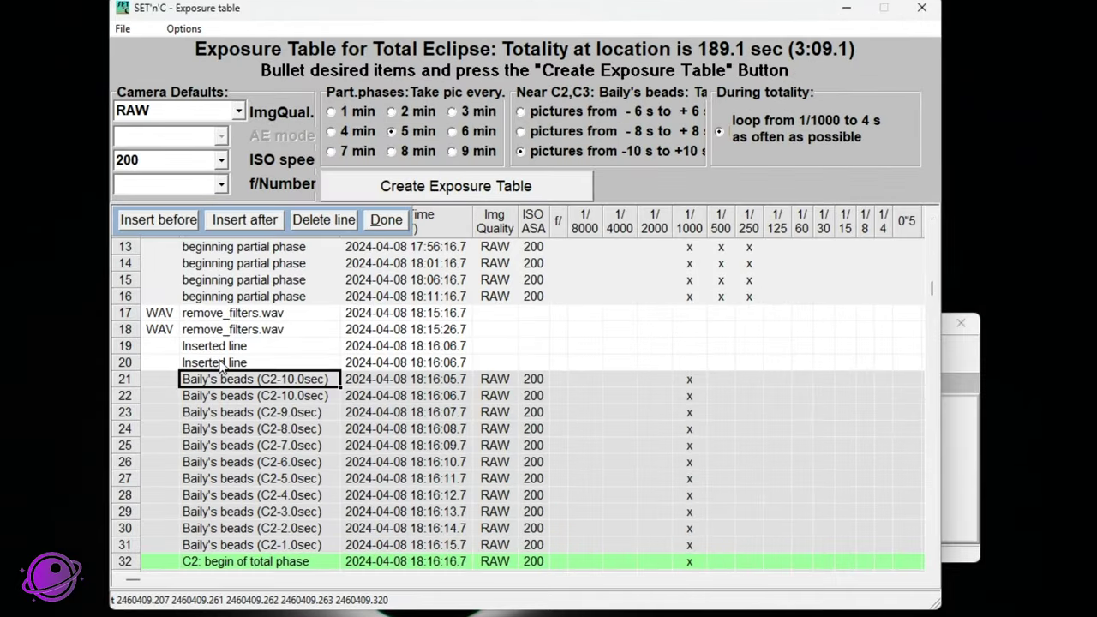
# - Switch to the SET'n'C exposure table and repeatedly insert blank lines before row 19 for the extra shots
pyautogui.click(220, 364)
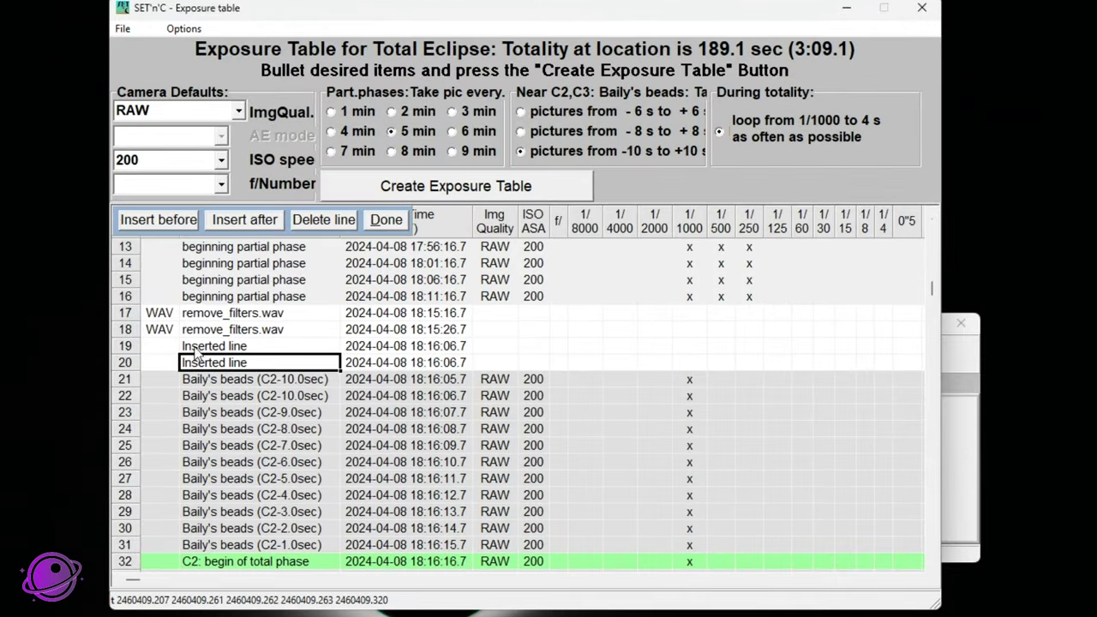
pyautogui.click(207, 348)
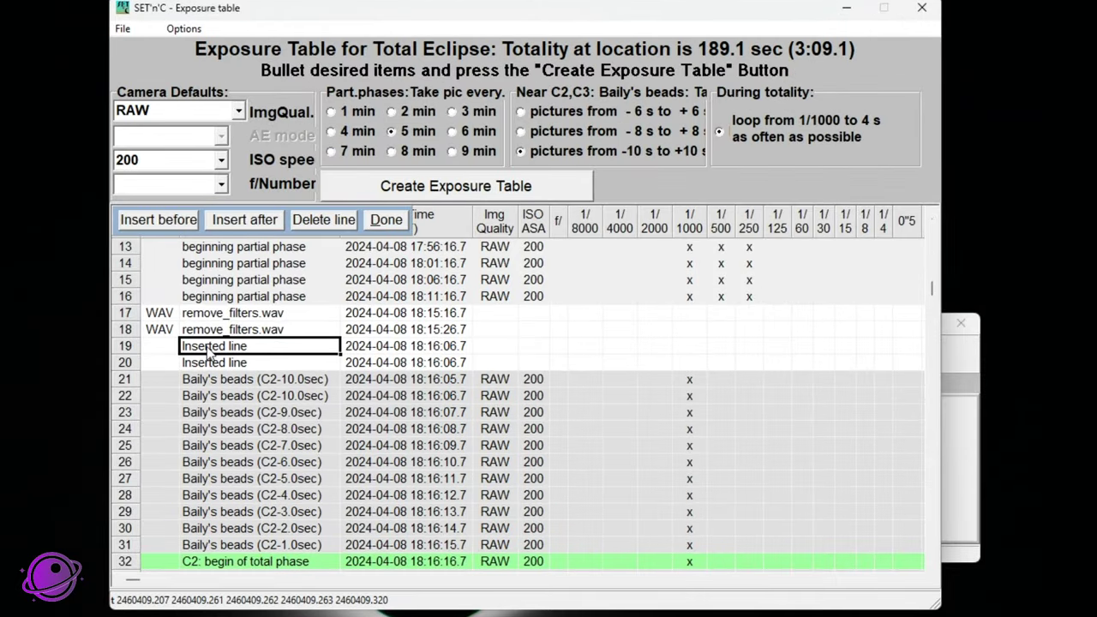
pyautogui.click(158, 220)
pyautogui.click(159, 220)
pyautogui.click(158, 220)
pyautogui.click(159, 220)
pyautogui.click(158, 221)
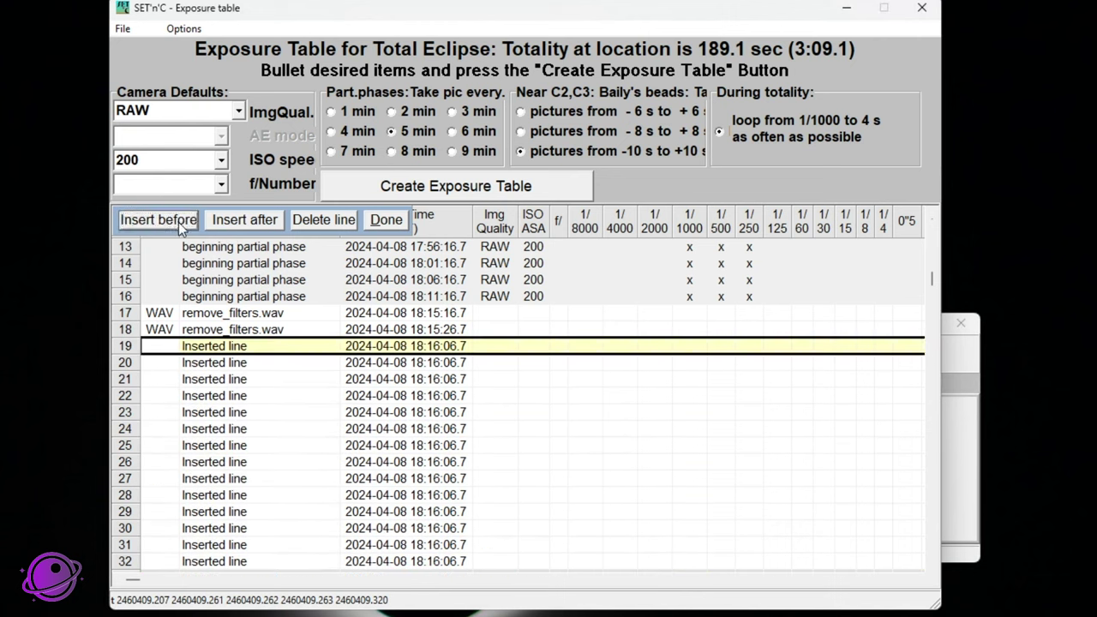
pyautogui.click(158, 220)
pyautogui.click(159, 220)
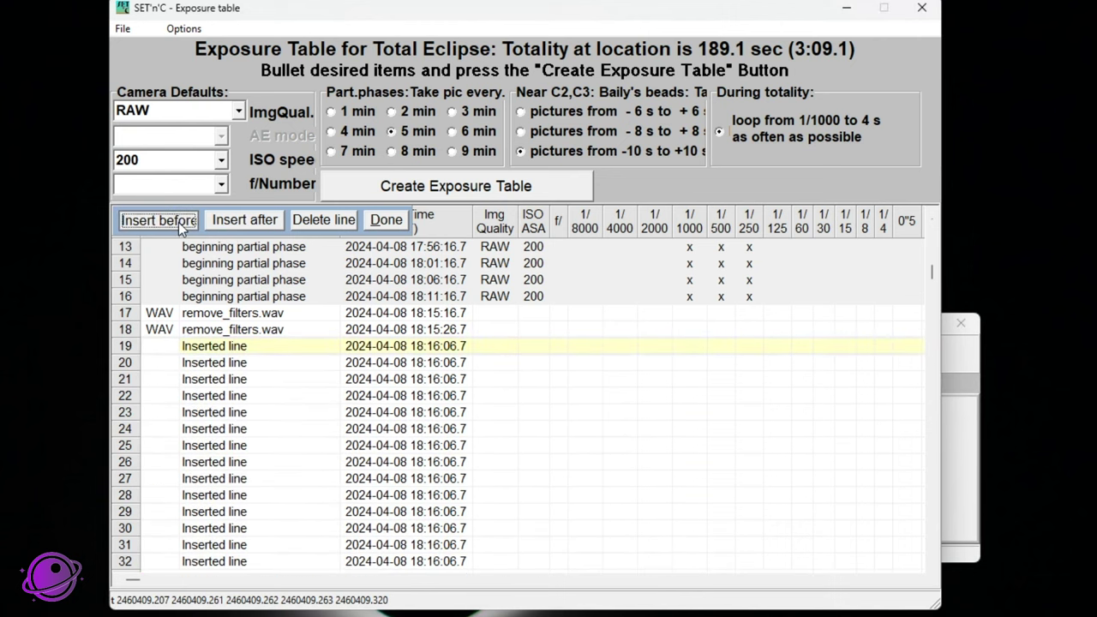
pyautogui.click(159, 221)
pyautogui.click(158, 220)
# - Switch to the Excel sheet and copy the column C timestamps from 18:15:27.7 through 18:16:04.7
pyautogui.scroll(-8, 178, 222)
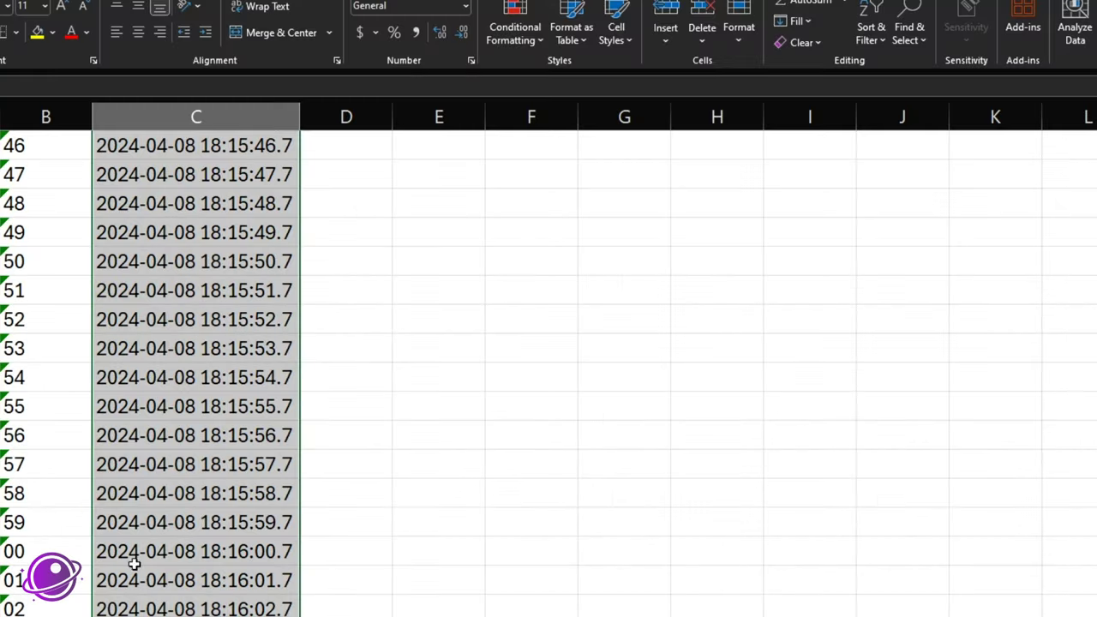
pyautogui.scroll(7, 286, 460)
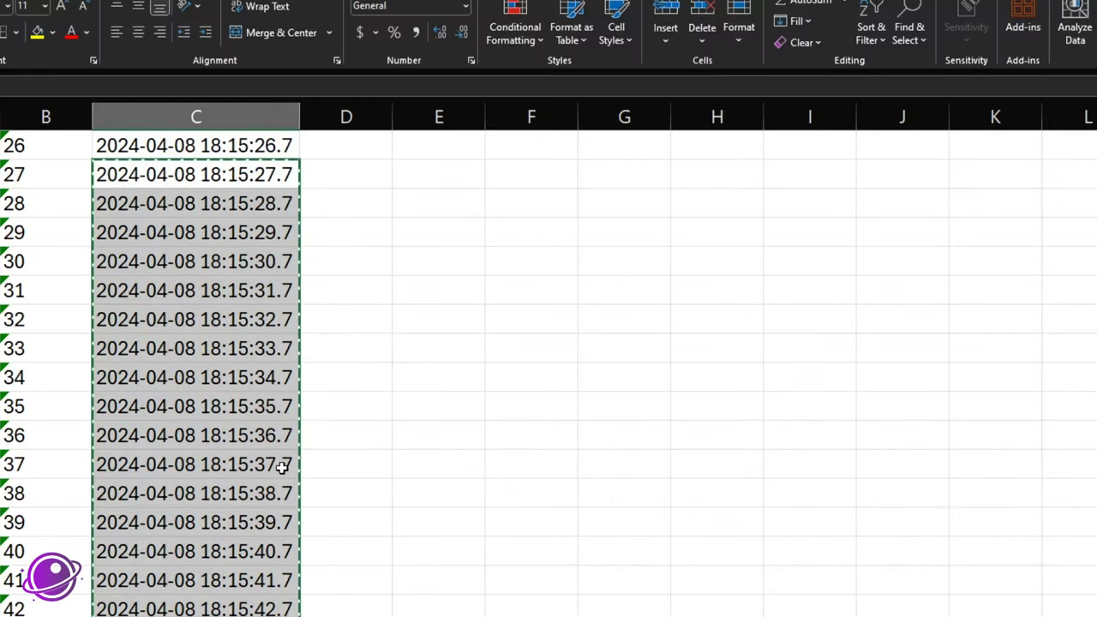
pyautogui.hotkey('ctrl', 'c')
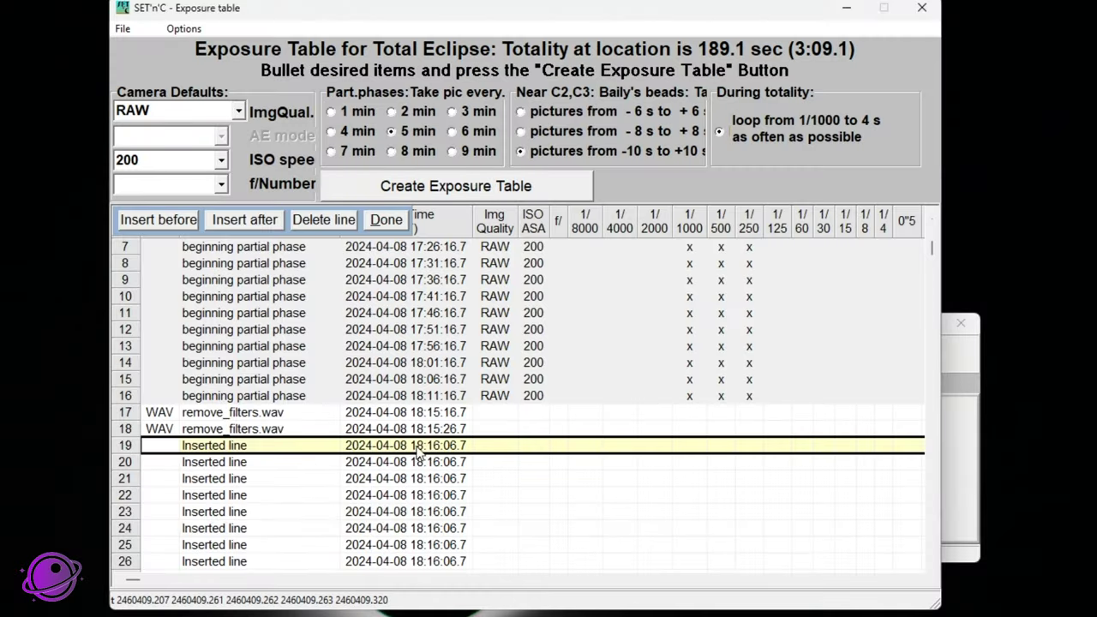
# - Clear the times of inserted lines 19 to 49 in SET'n'C and paste the copied timestamps from row 19 down
pyautogui.click(427, 447)
pyautogui.scroll(-10, 529, 477)
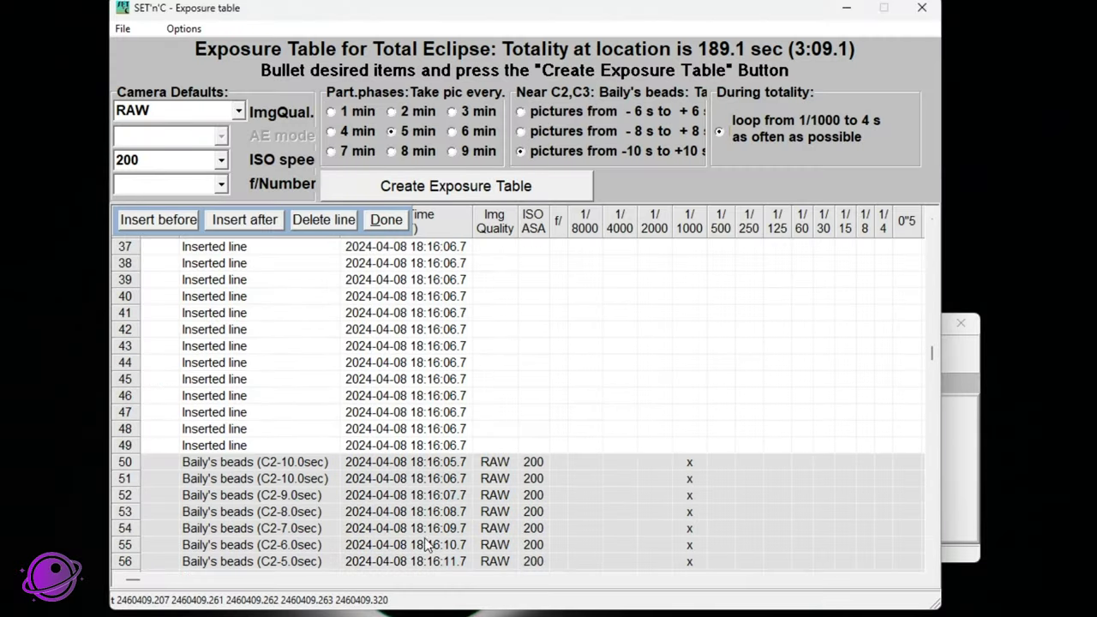
pyautogui.moveTo(451, 447); pyautogui.dragTo(433, 339)
pyautogui.press('Delete')
pyautogui.scroll(-12, 505, 371)
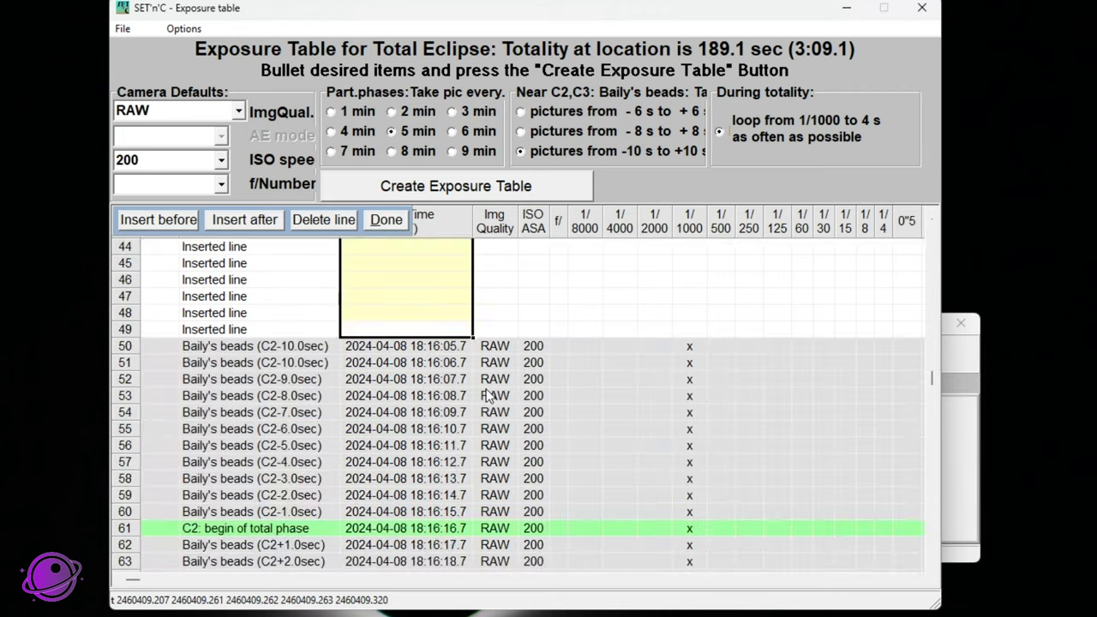
pyautogui.scroll(14, 486, 403)
pyautogui.click(379, 433)
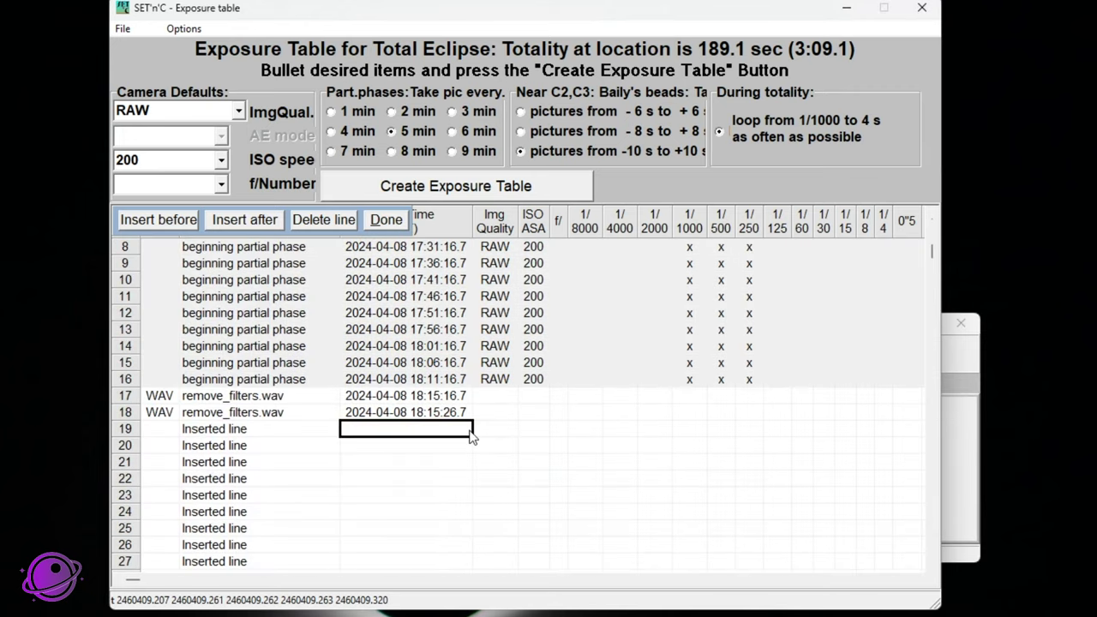
pyautogui.press('Return')
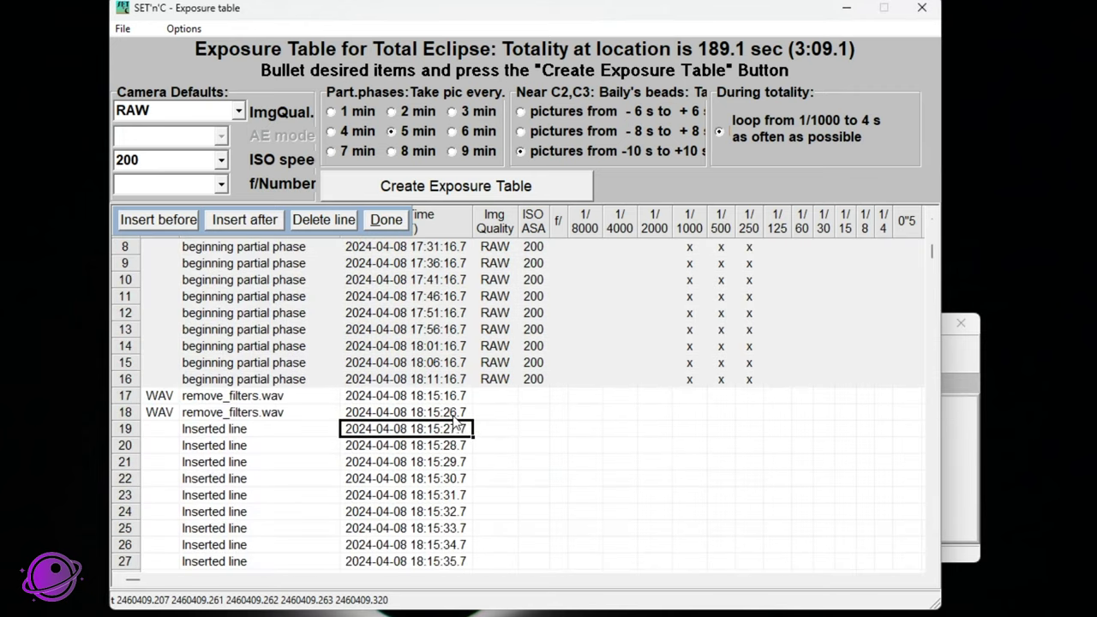
# - Check where the pasted timestamps end, comparing the last inserted lines with the Baily's beads rows before C2
pyautogui.scroll(-8, 451, 486)
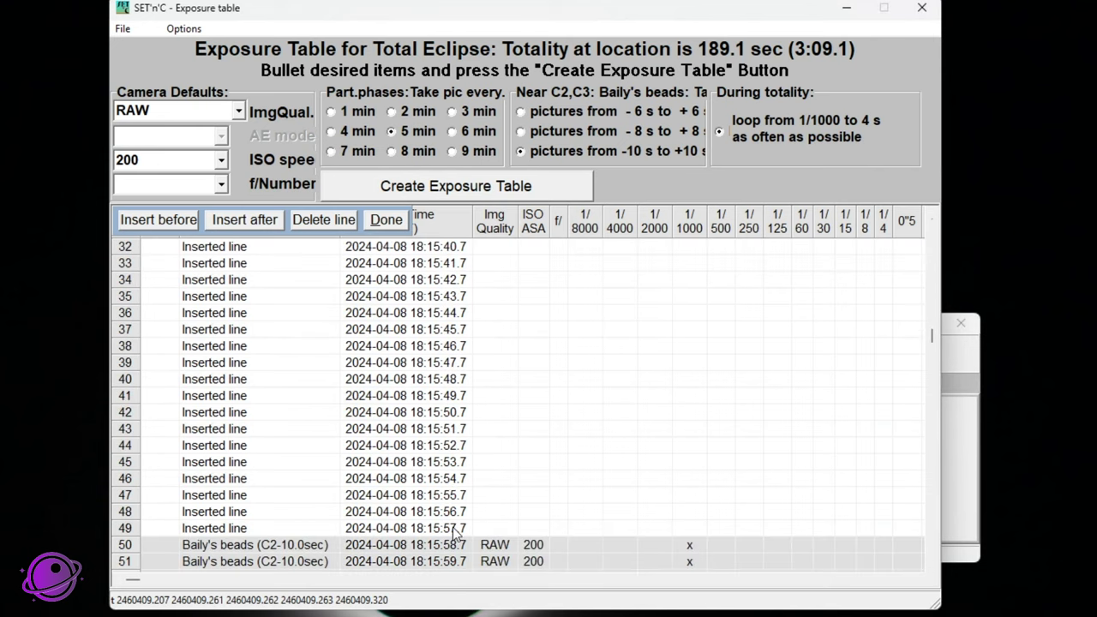
pyautogui.scroll(-2, 454, 533)
pyautogui.click(454, 446)
pyautogui.click(453, 463)
pyautogui.click(454, 478)
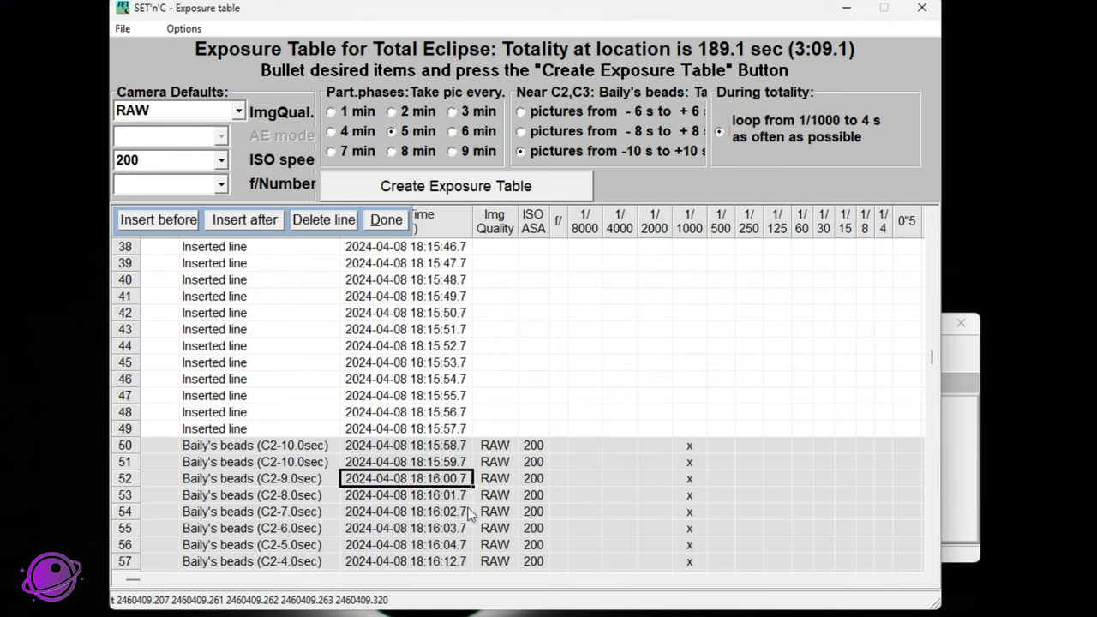
pyautogui.scroll(-2, 469, 512)
pyautogui.click(407, 446)
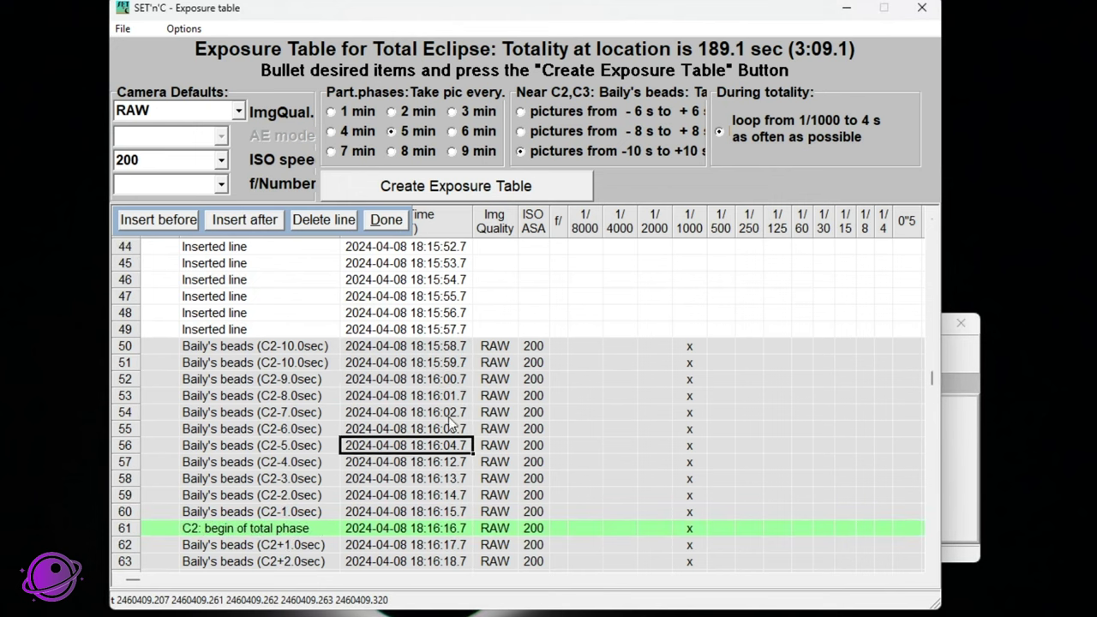
pyautogui.scroll(4, 454, 461)
pyautogui.scroll(-2, 465, 457)
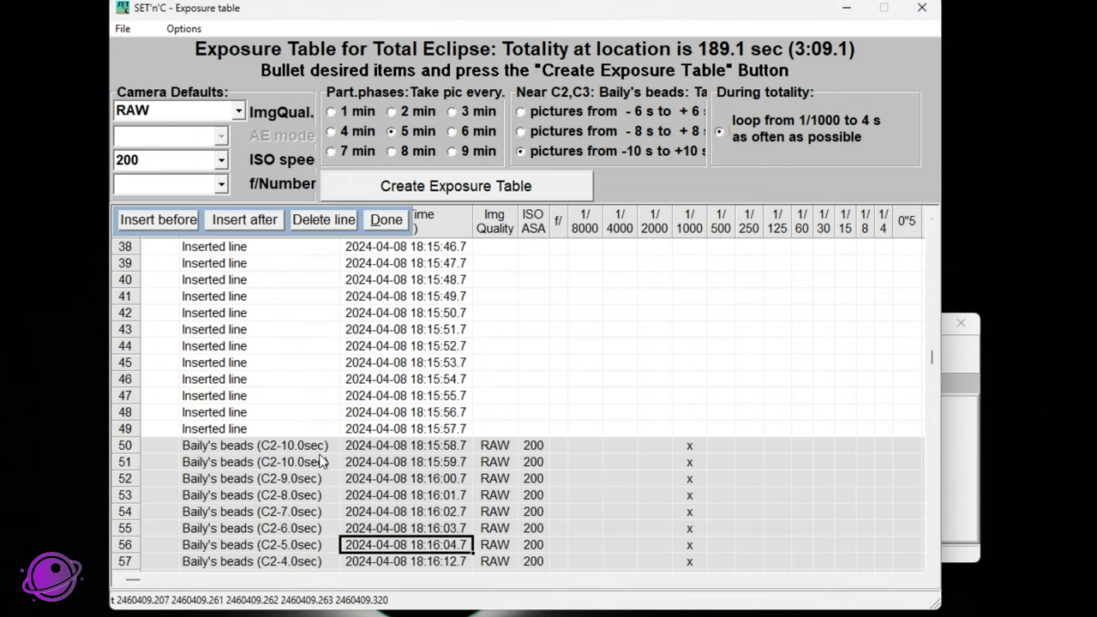
pyautogui.click(317, 447)
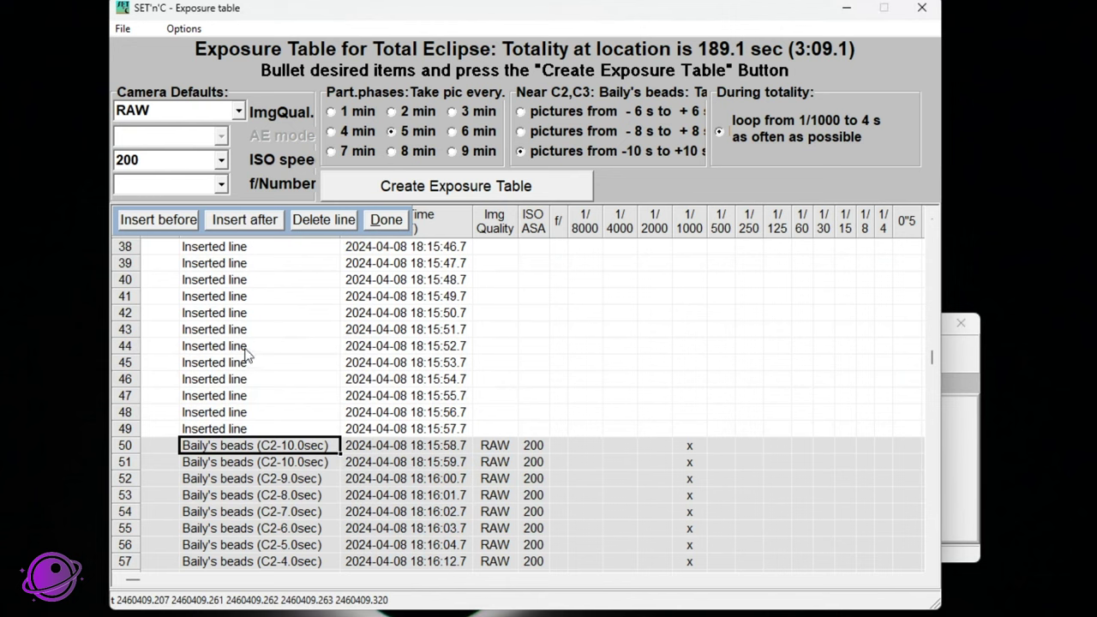
# - Fill row 50's RAW quality, ISO 200 and 1/1000 exposure mark up through the inserted lines to row 19
pyautogui.scroll(10, 247, 357)
pyautogui.scroll(-8, 471, 493)
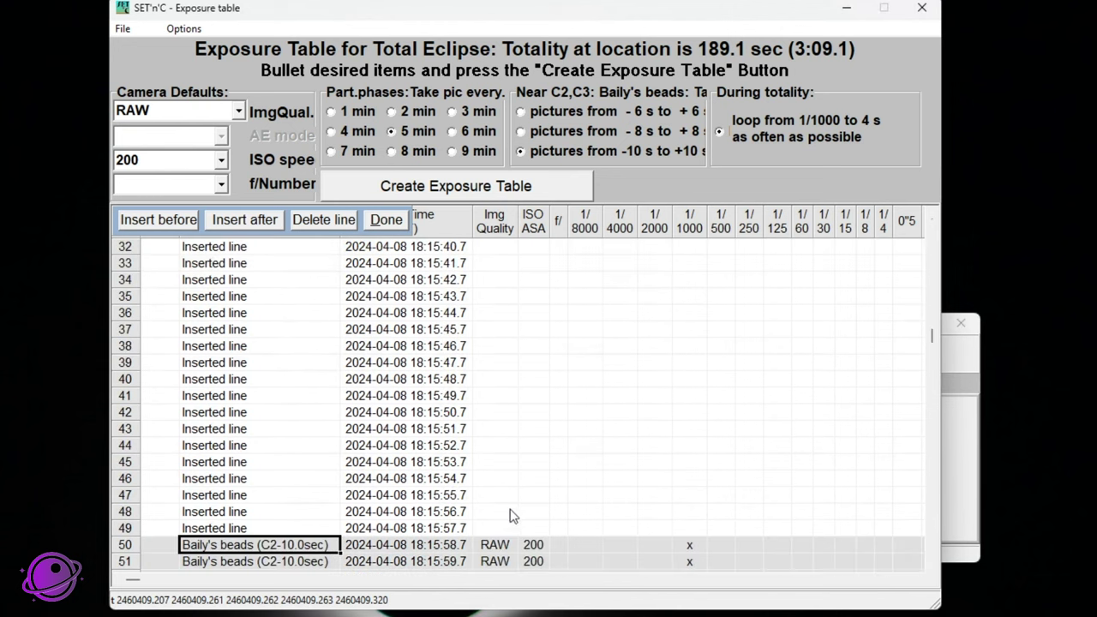
pyautogui.moveTo(507, 553); pyautogui.dragTo(691, 316)
# - Mark the 1/4000 exposure with x for rows 19 to 28 and clear their 1/1000 marks
pyautogui.click(598, 317)
pyautogui.press('Right')
pyautogui.write('xxxxxx')
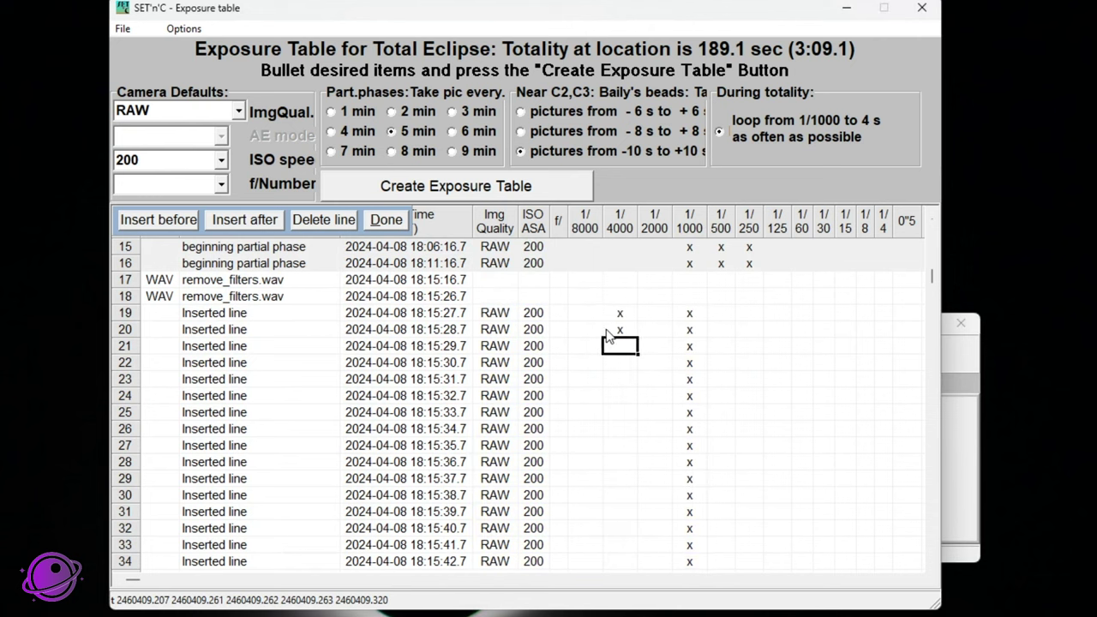
pyautogui.write('xxx')
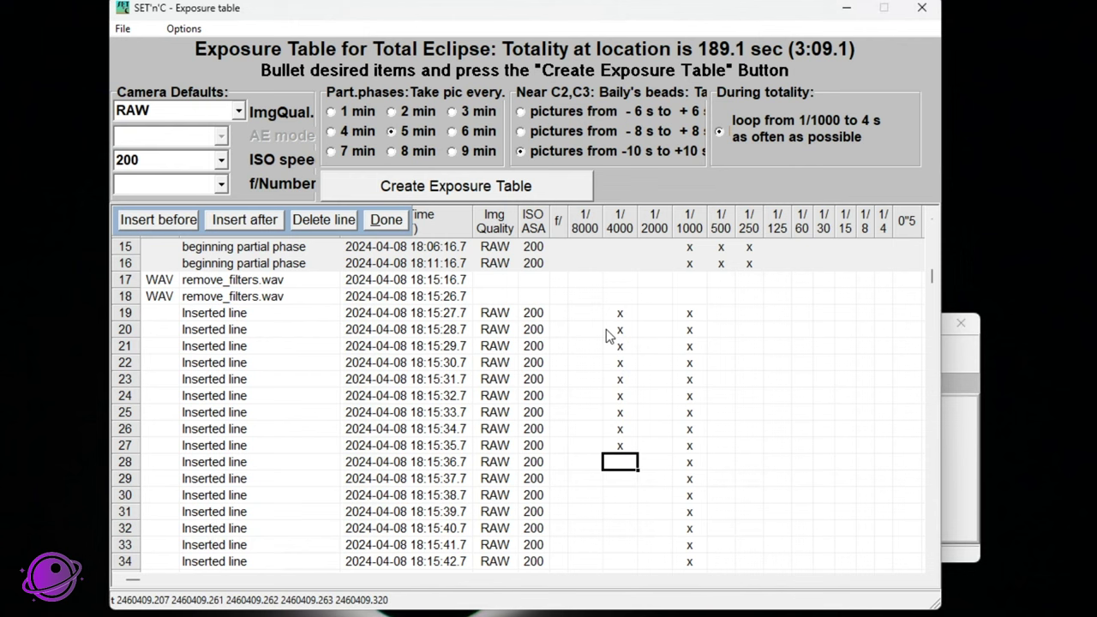
pyautogui.moveTo(696, 319); pyautogui.dragTo(698, 464)
pyautogui.press('Delete')
# - Replace the 1/1000 exposure marks with 1/2000 marks for inserted rows 29 to 39
pyautogui.scroll(-4, 718, 419)
pyautogui.moveTo(676, 276); pyautogui.dragTo(701, 450)
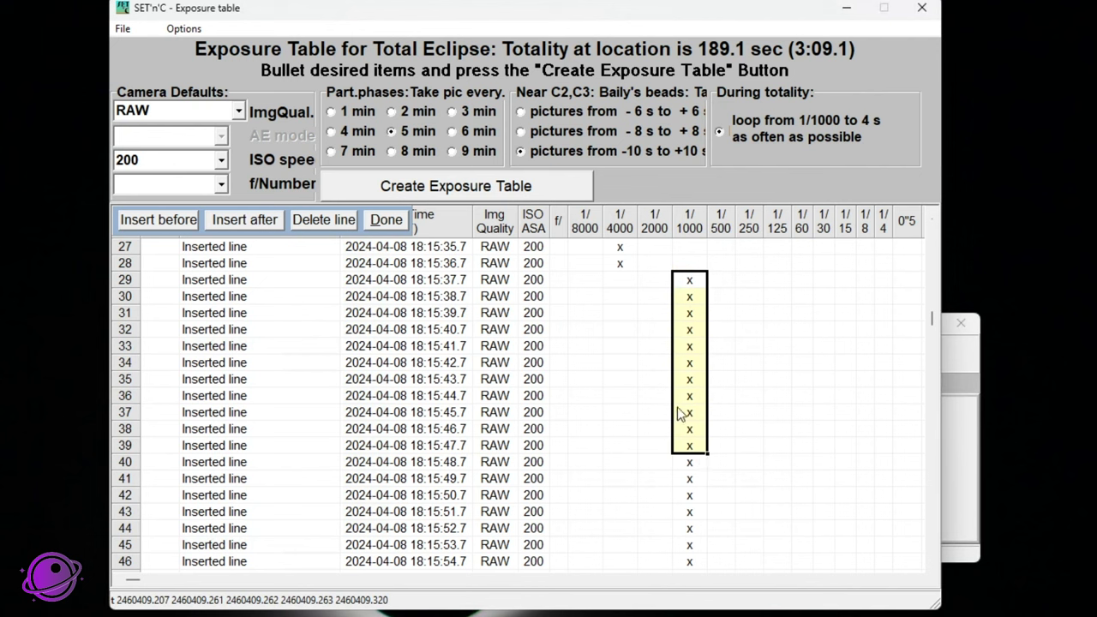
pyautogui.press('Delete')
pyautogui.click(647, 281)
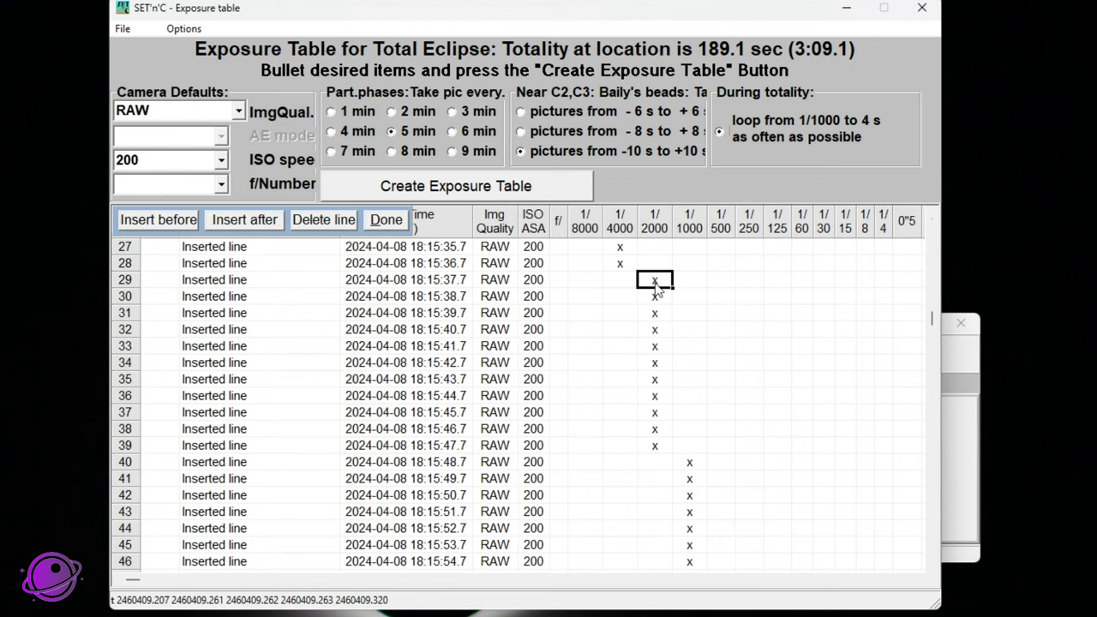
# - Replace the 1/1000 exposure marks with 1/500 marks for the Baily's beads rows 56 to 60 before C2
pyautogui.scroll(-4, 694, 283)
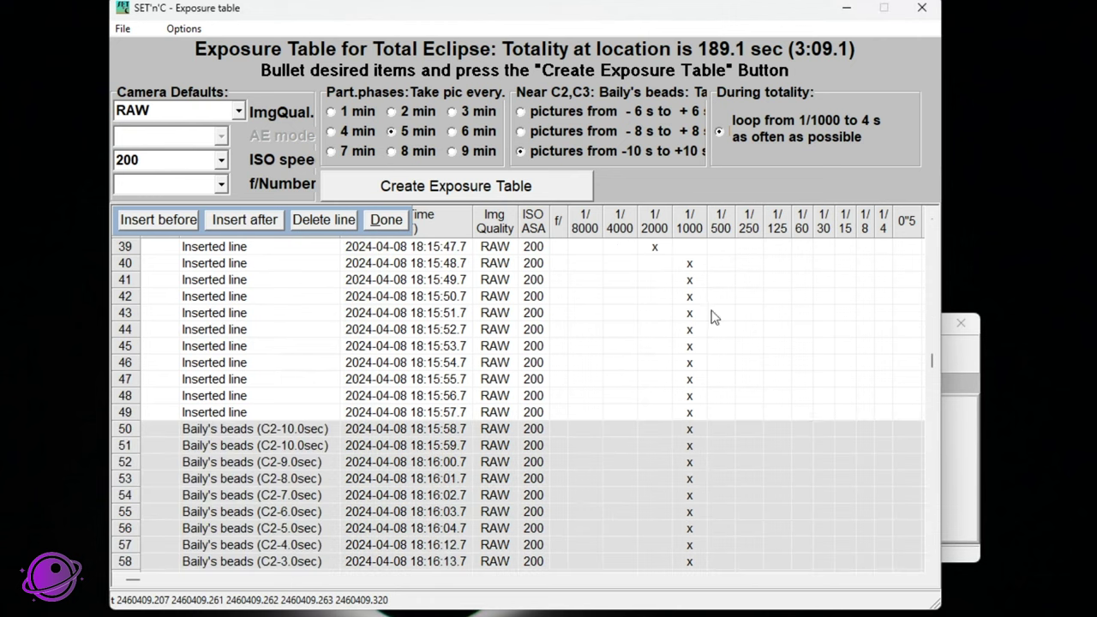
pyautogui.scroll(-2, 700, 403)
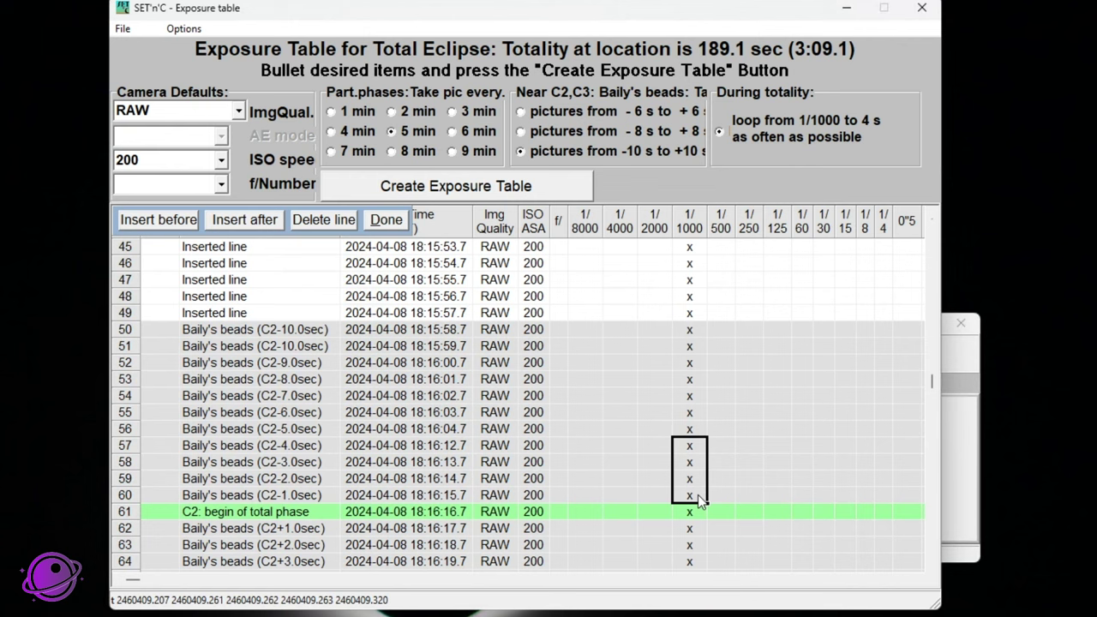
pyautogui.moveTo(694, 497); pyautogui.dragTo(720, 433)
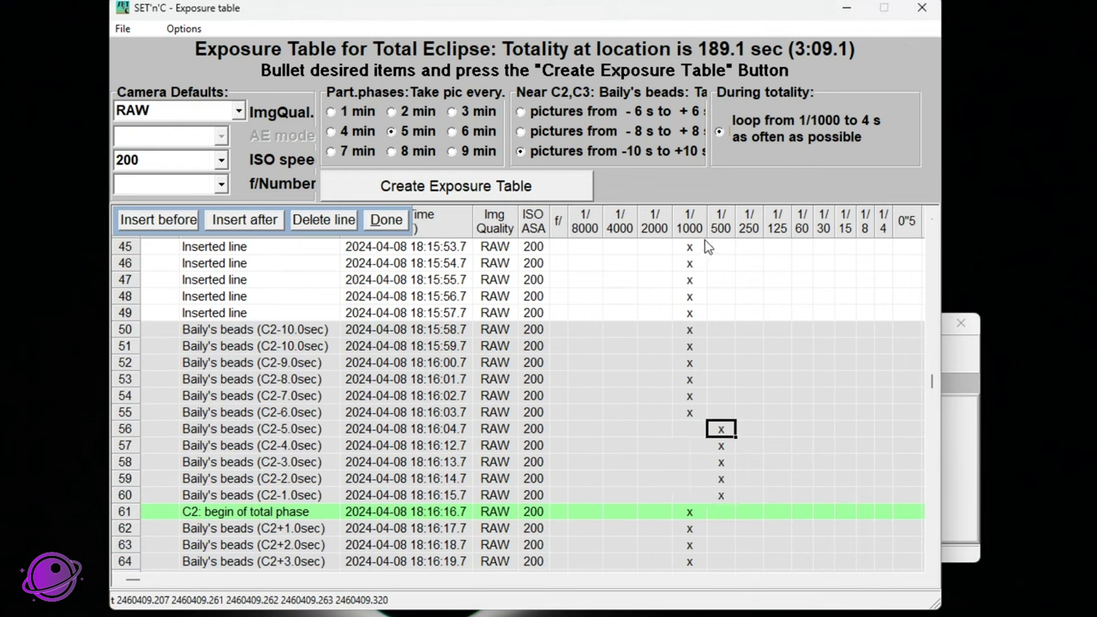
# - Replace the 1/1000 exposure marks with 1/500 marks for the Baily's beads rows 67 to 71 after C2
pyautogui.scroll(-2, 703, 493)
pyautogui.moveTo(694, 417); pyautogui.dragTo(705, 370)
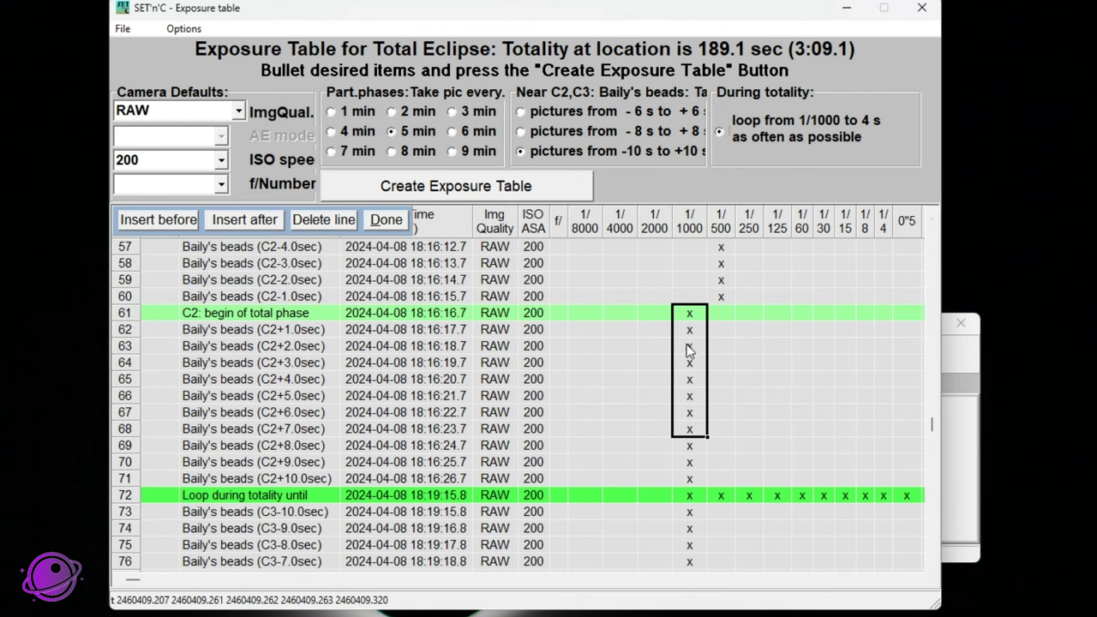
pyautogui.click(691, 314)
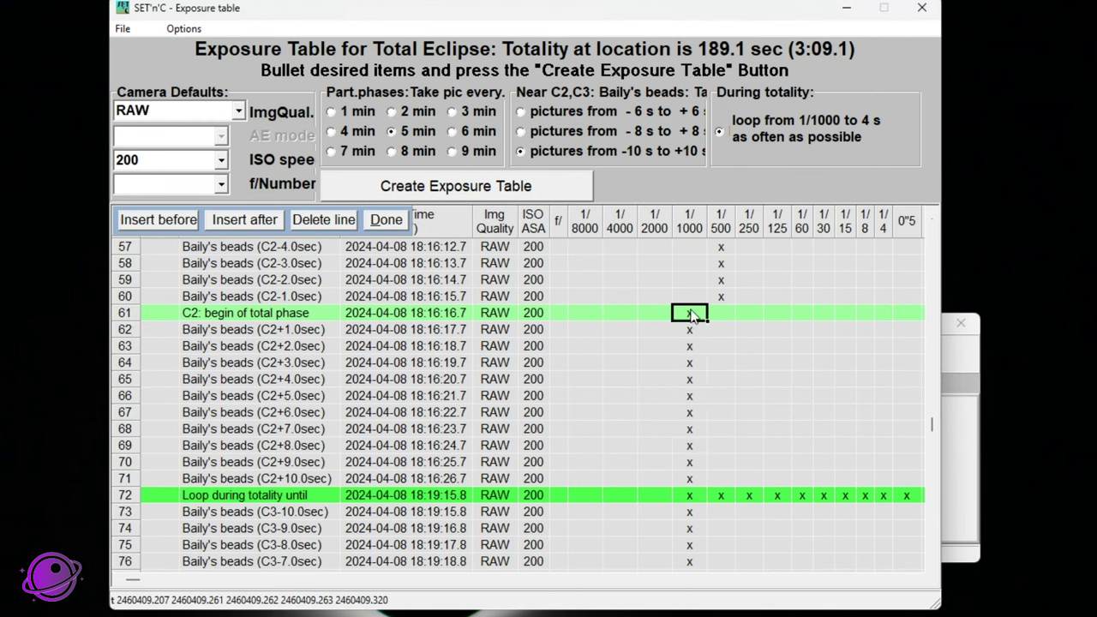
pyautogui.moveTo(695, 410); pyautogui.dragTo(701, 482)
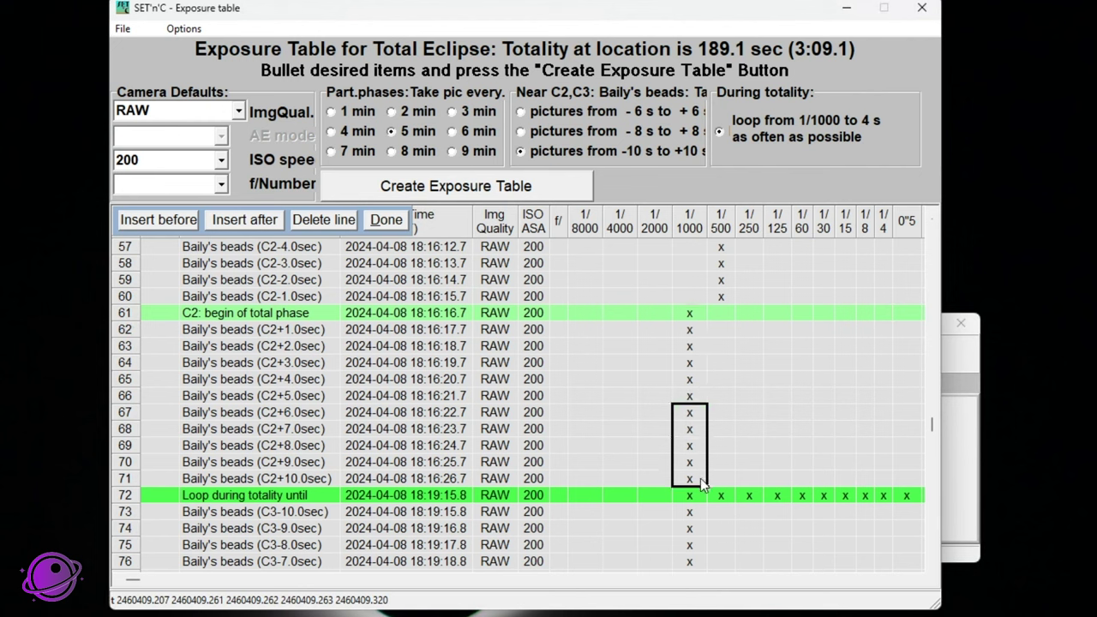
pyautogui.click(730, 414)
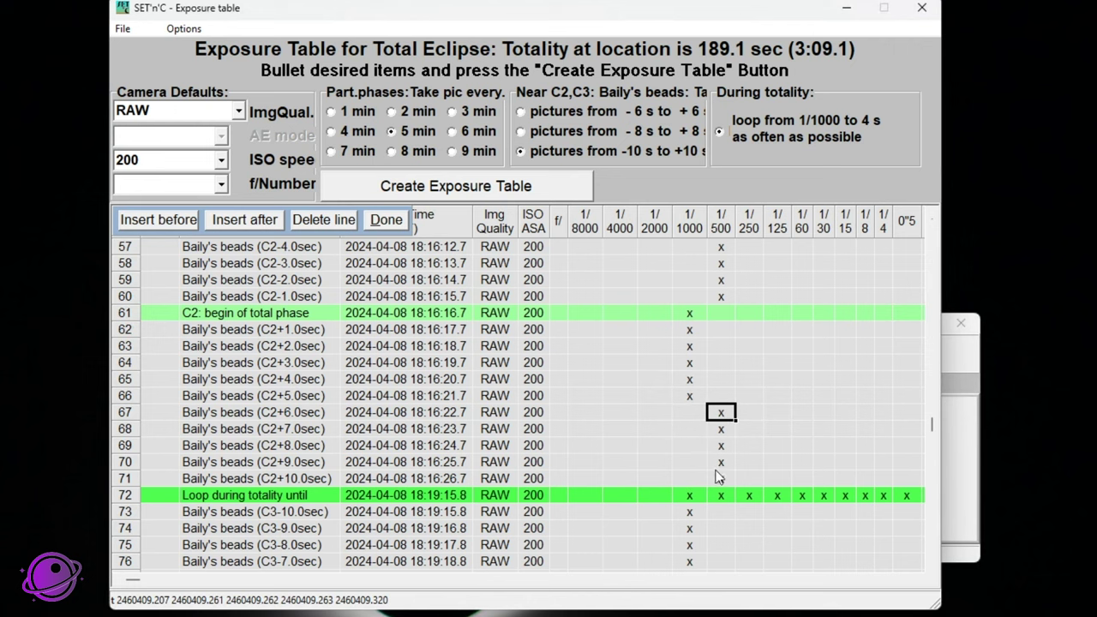
# - Examine the exposure range of the totality loop row and the time gap between C3+10 seconds and attach_filters.wav
pyautogui.scroll(-2, 592, 524)
pyautogui.moveTo(690, 396); pyautogui.dragTo(930, 404)
pyautogui.scroll(-4, 377, 401)
pyautogui.scroll(2, 452, 385)
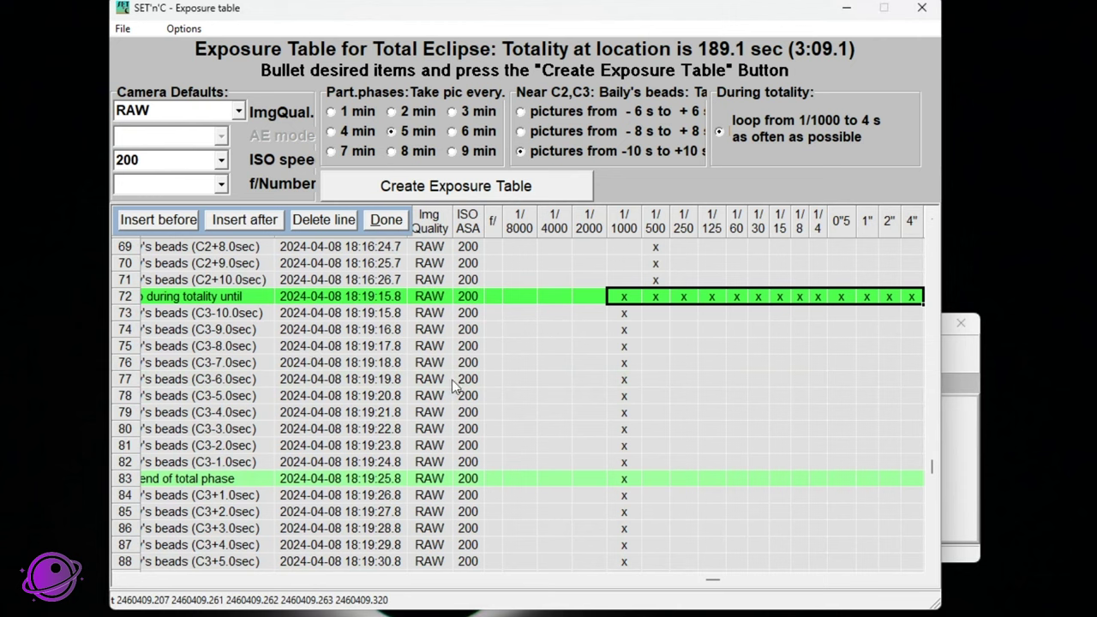
pyautogui.moveTo(716, 584); pyautogui.dragTo(249, 588)
pyautogui.scroll(-6, 565, 375)
pyautogui.moveTo(413, 370); pyautogui.dragTo(415, 354)
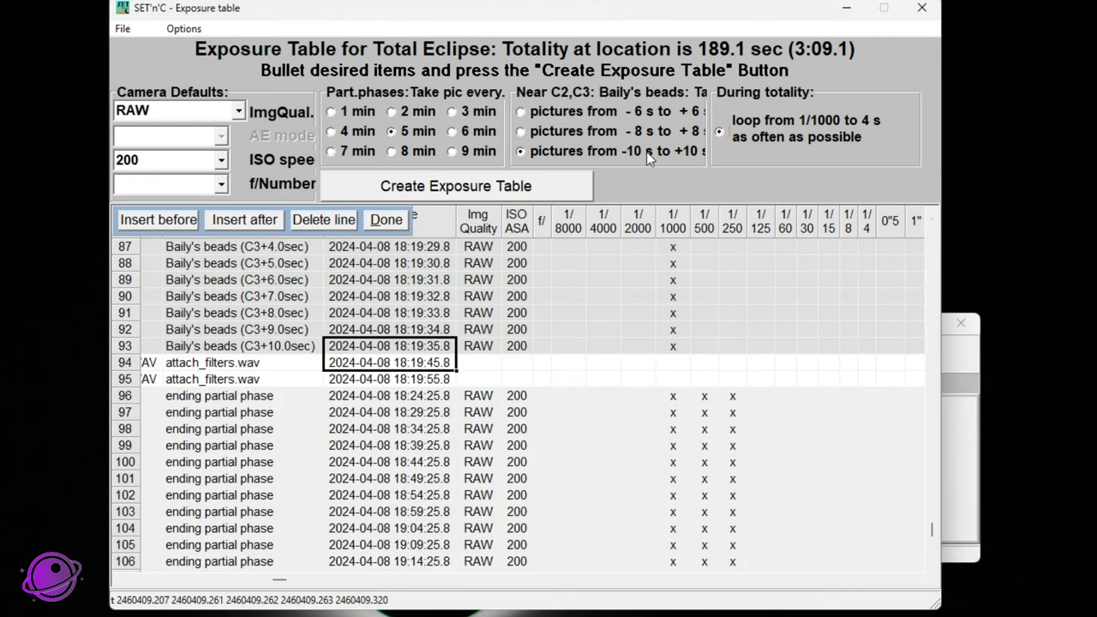
# - Review the exposure marks and timestamps from filter removal through the Baily's beads rows around C2
pyautogui.scroll(14, 477, 366)
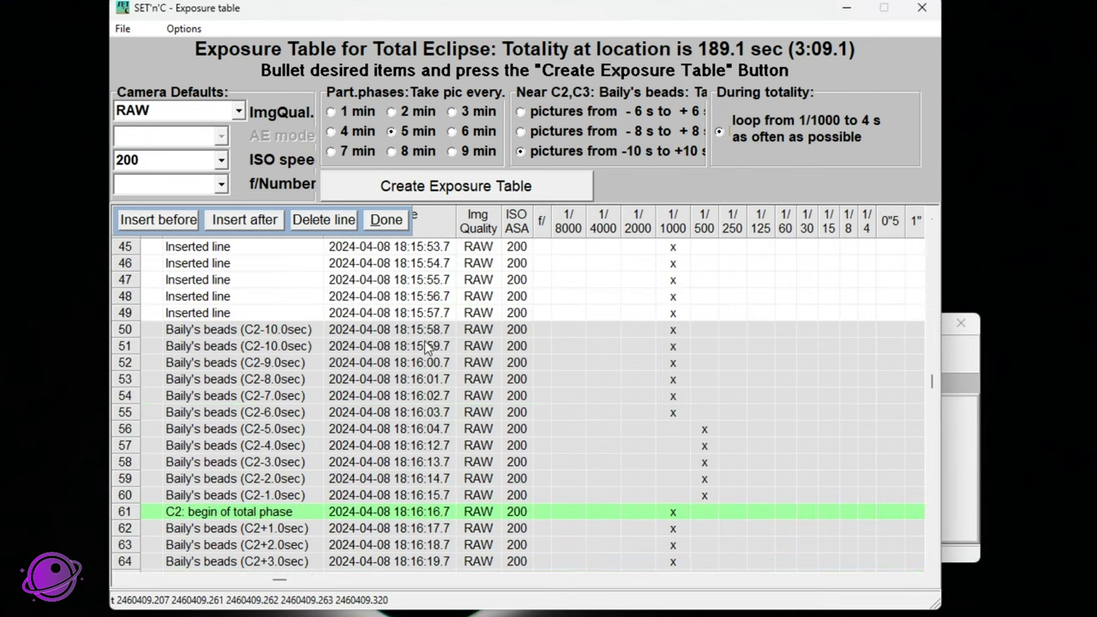
pyautogui.scroll(10, 428, 386)
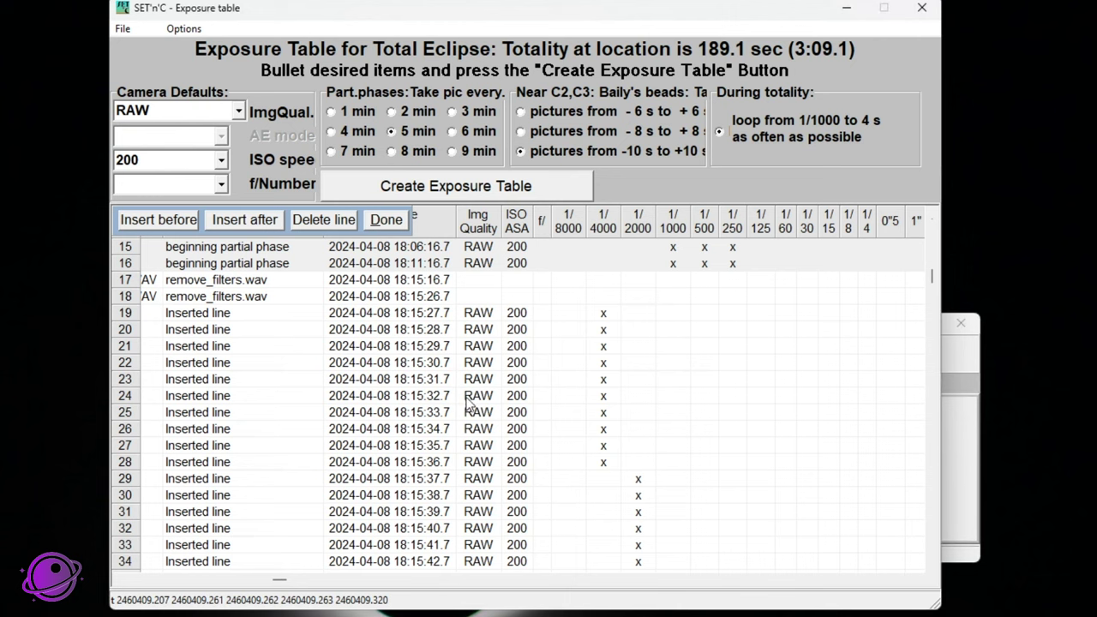
pyautogui.scroll(-14, 467, 402)
pyautogui.scroll(-2, 649, 380)
pyautogui.scroll(10, 564, 453)
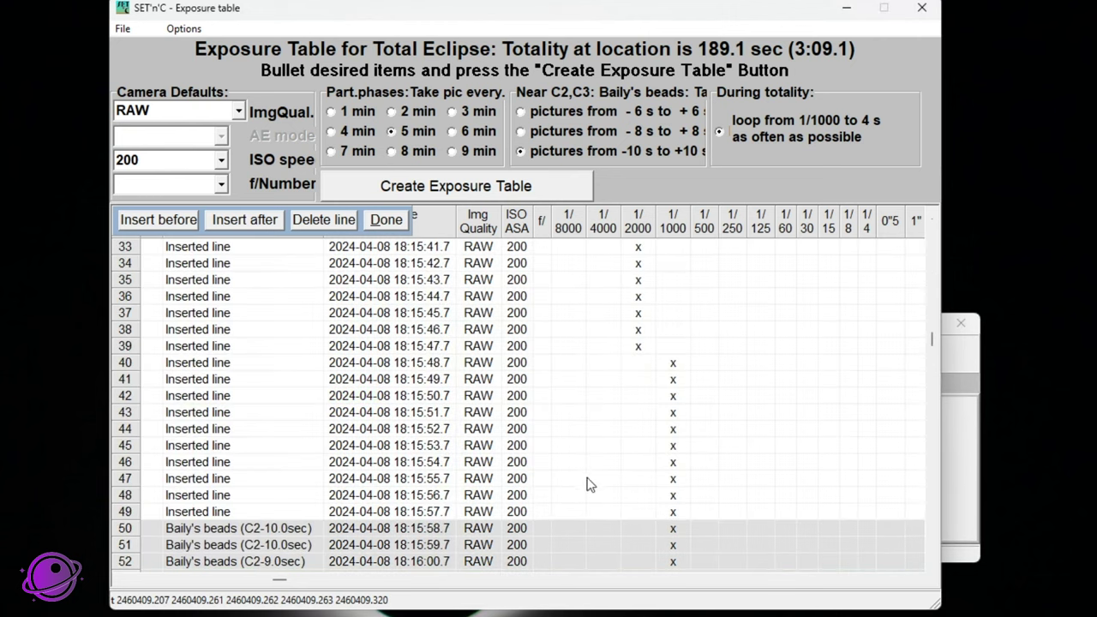
pyautogui.scroll(-2, 596, 484)
pyautogui.scroll(-4, 557, 494)
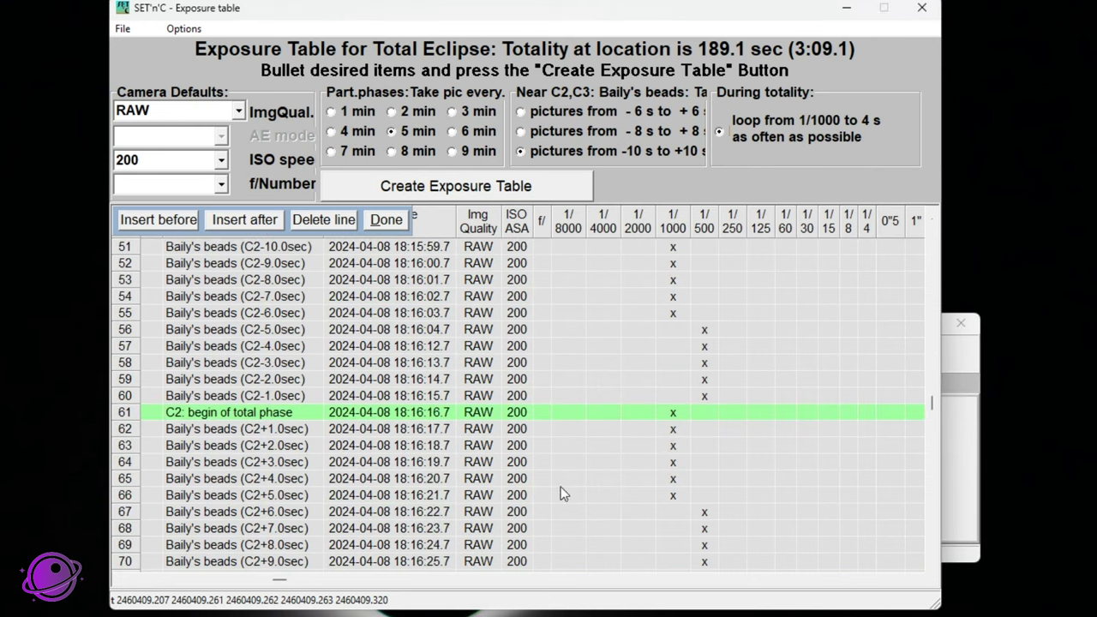
pyautogui.scroll(2, 540, 505)
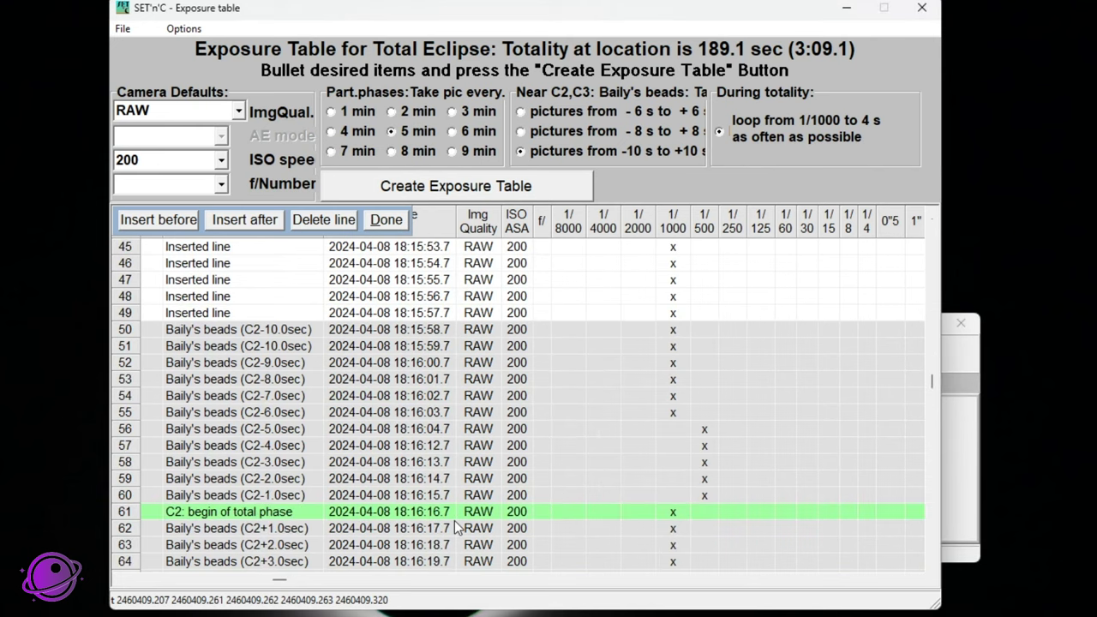
pyautogui.scroll(4, 454, 520)
pyautogui.scroll(4, 576, 427)
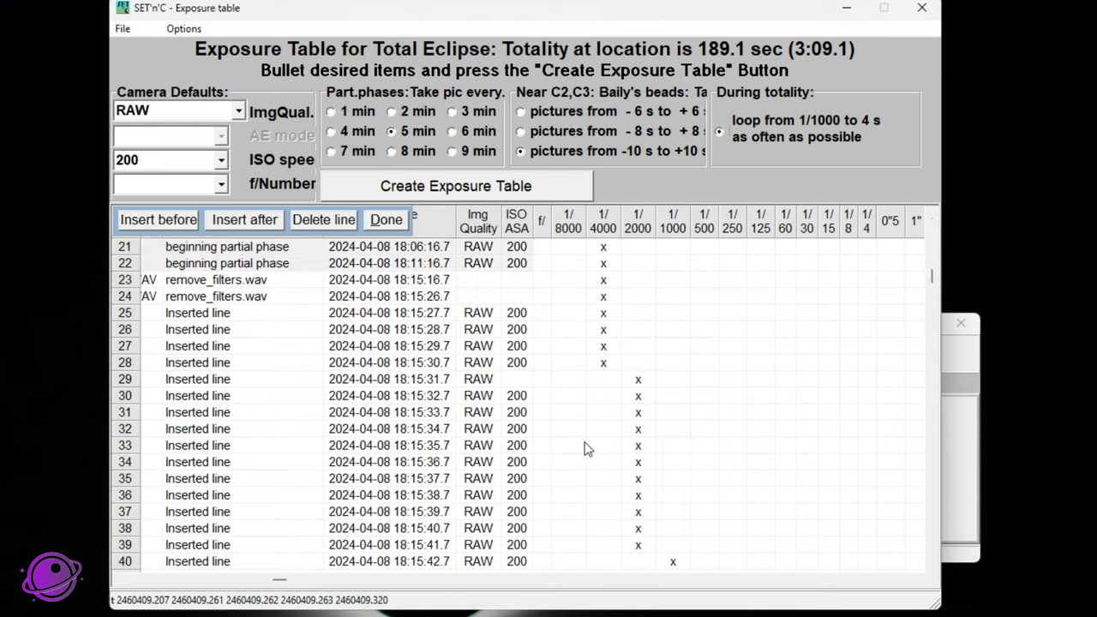
pyautogui.scroll(2, 595, 441)
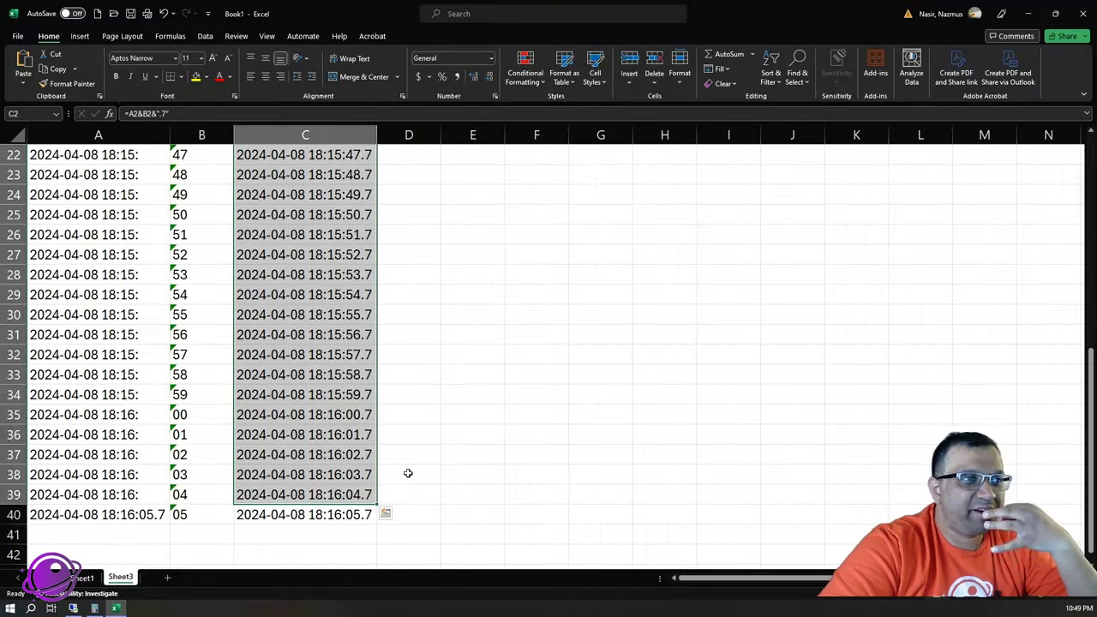
# - Switch back to the Excel sheet and examine the one-second timestamps at the start of column C
pyautogui.scroll(7, 403, 476)
pyautogui.click(401, 192)
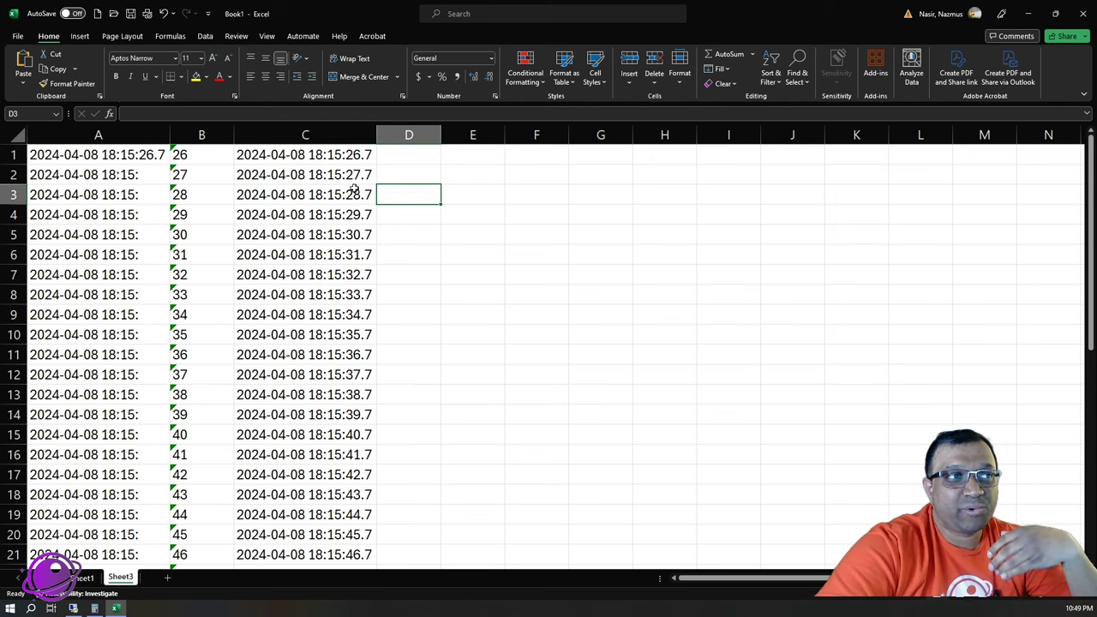
pyautogui.moveTo(339, 170); pyautogui.dragTo(344, 236)
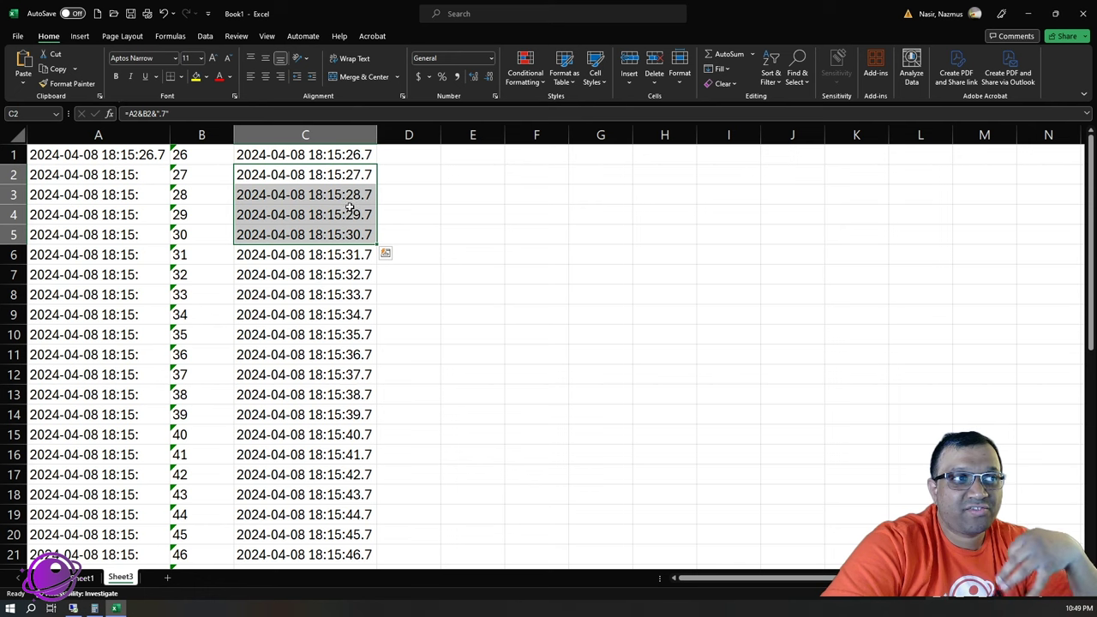
pyautogui.click(346, 160)
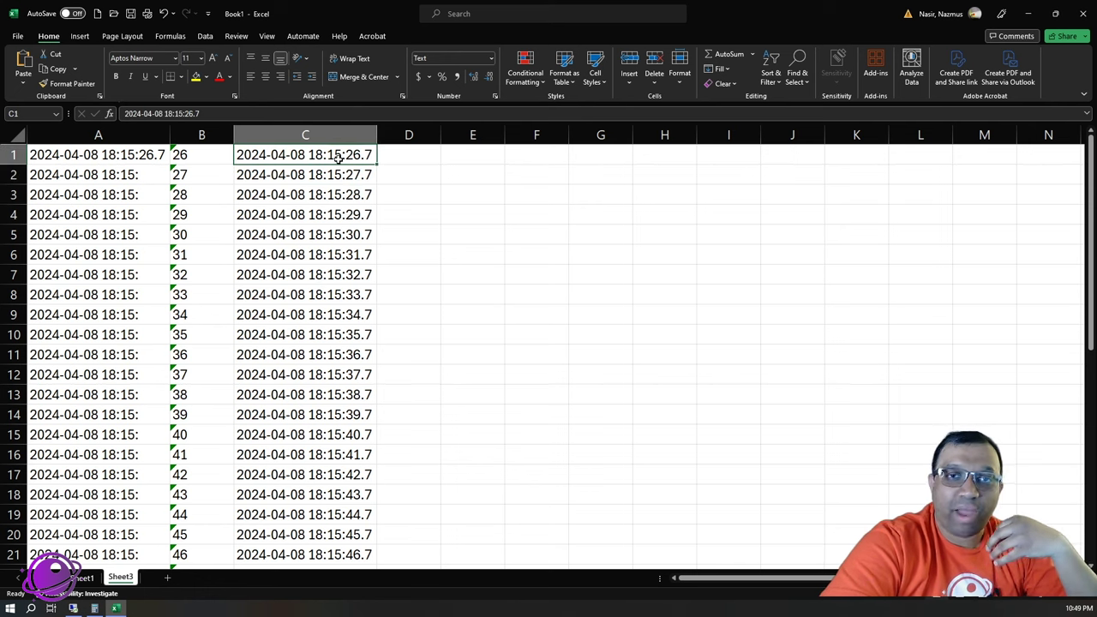
pyautogui.scroll(-1, 332, 377)
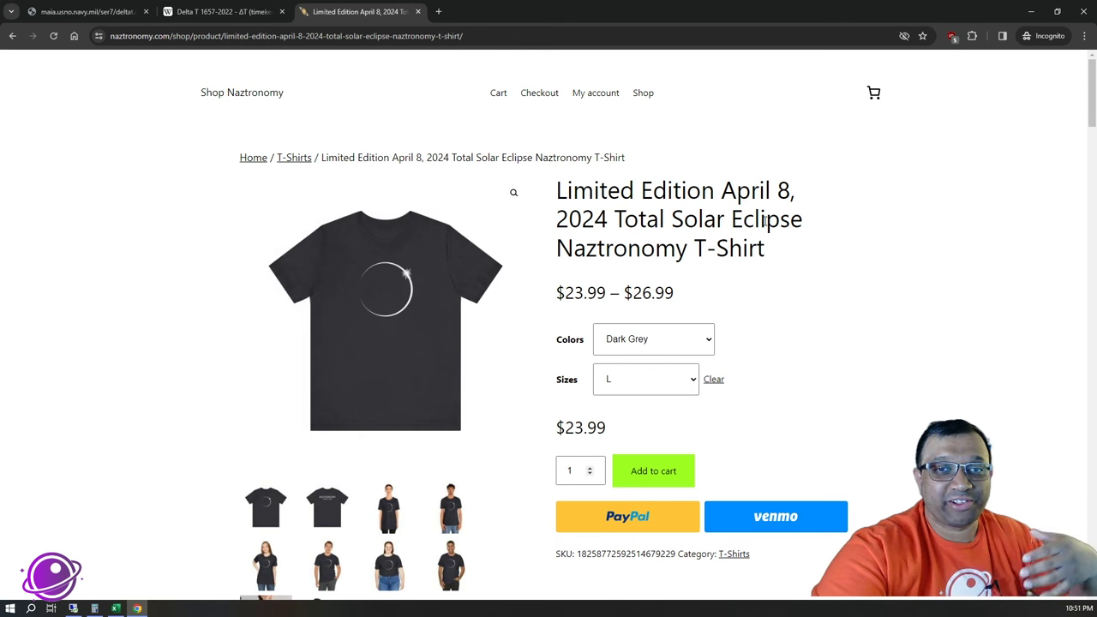
# - Switch to the eclipse T-shirt product page in the browser and look through its back design and color variant photos
pyautogui.click(327, 514)
pyautogui.moveTo(1092, 111); pyautogui.dragTo(1093, 317)
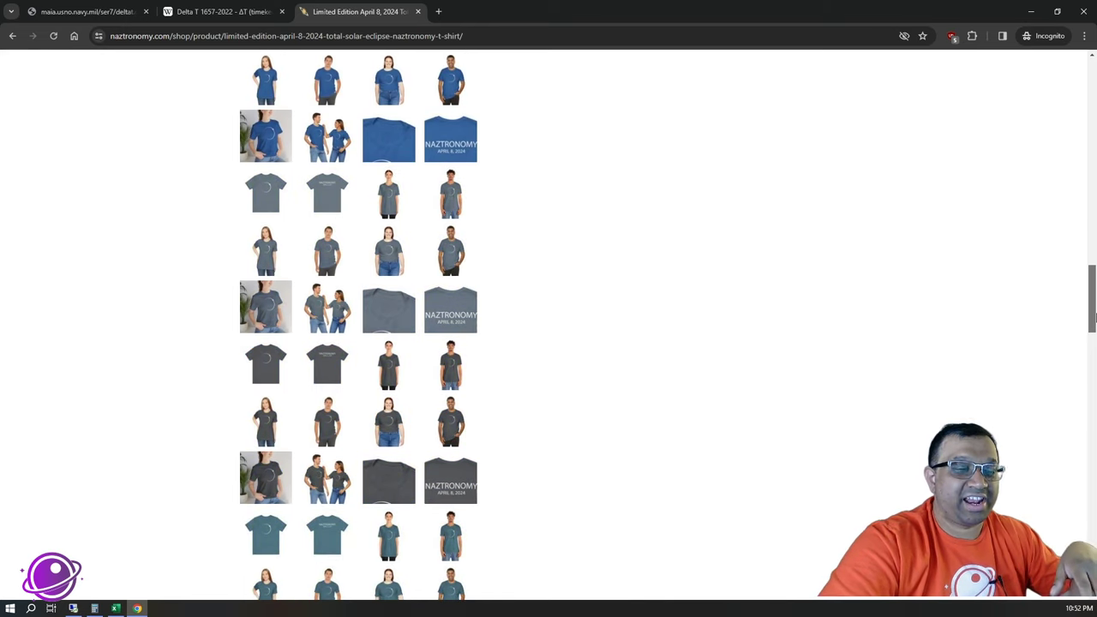
pyautogui.moveTo(1093, 317); pyautogui.dragTo(1093, 420)
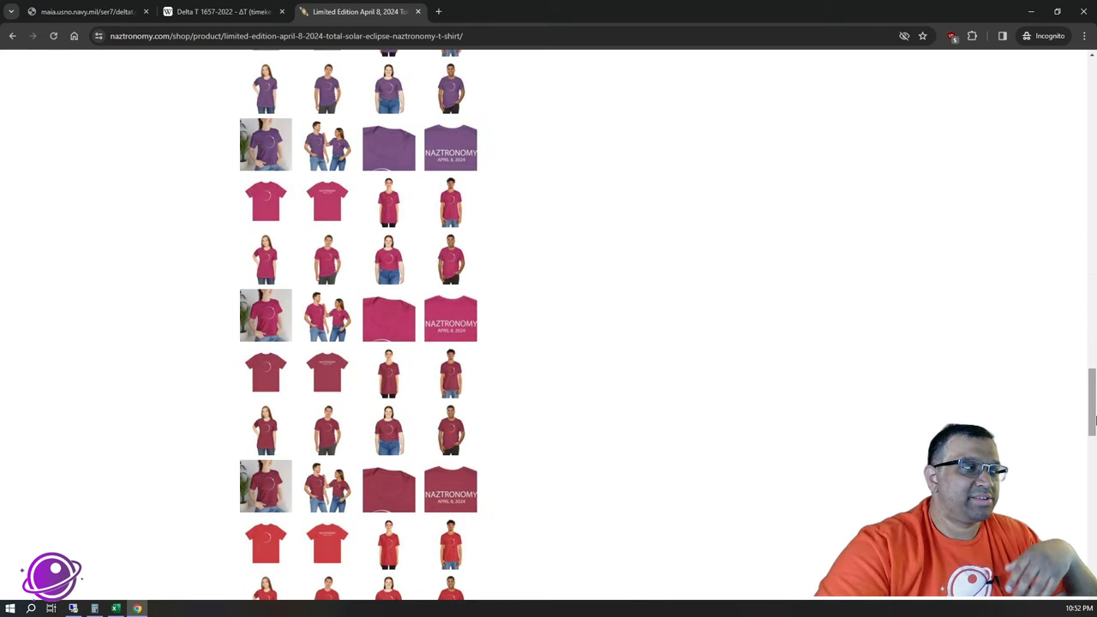